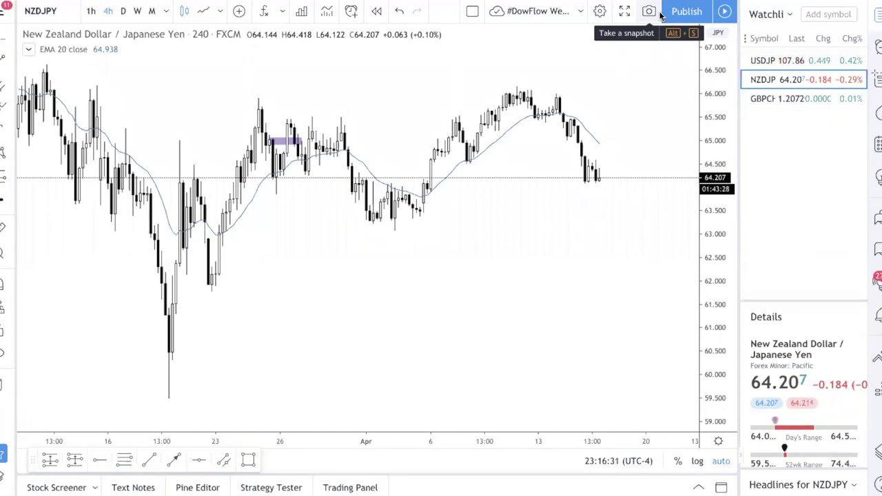
pyautogui.press('F11')
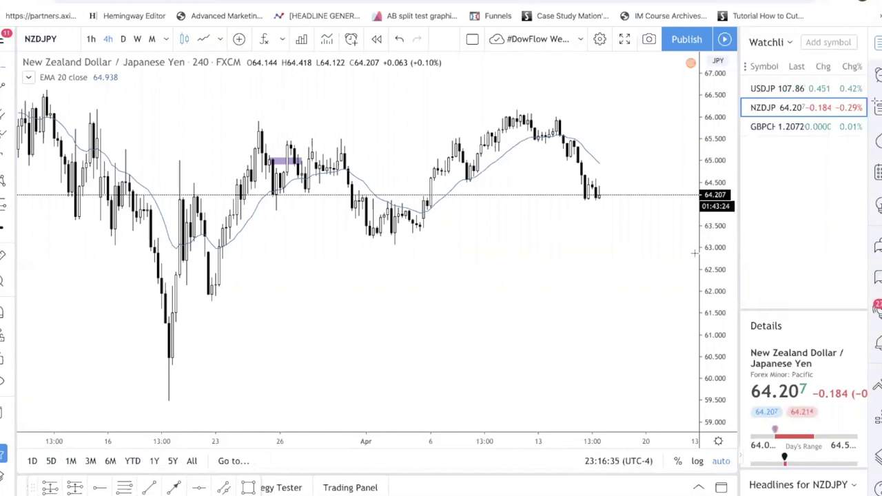
pyautogui.press('F11')
pyautogui.moveTo(717, 228); pyautogui.dragTo(717, 256)
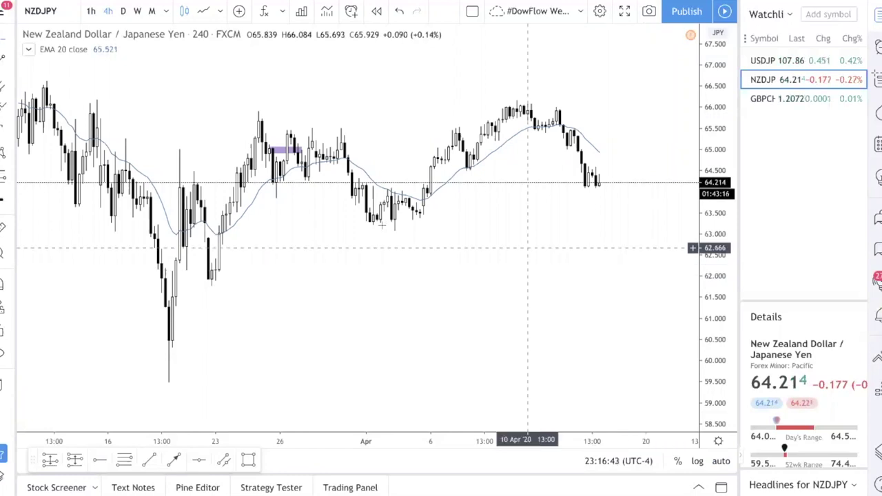
pyautogui.scroll(2, 407, 189)
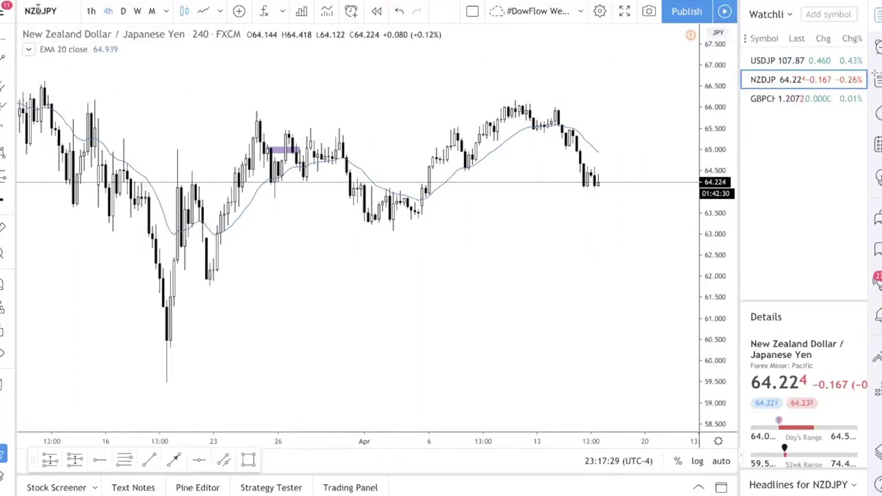
# Search for NZDJPY and load the pair from the FOREX.com data feed
pyautogui.write('NZDJPY')
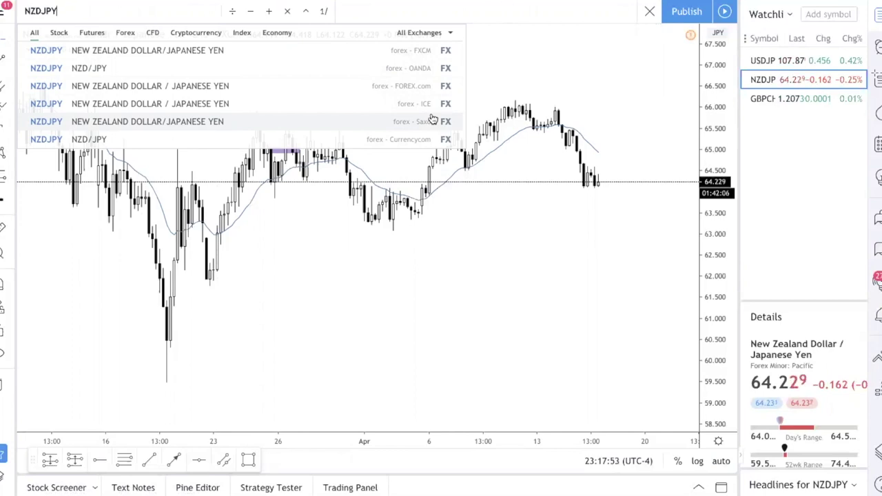
pyautogui.click(403, 56)
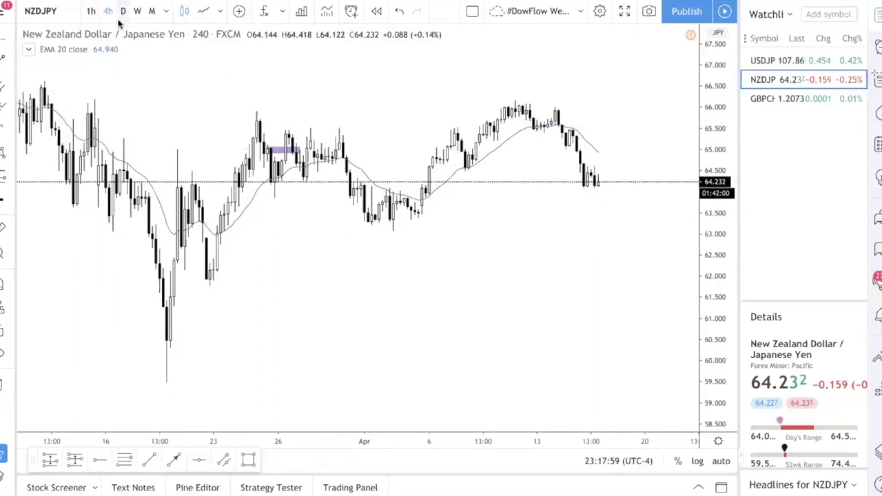
pyautogui.write('NZDJPY')
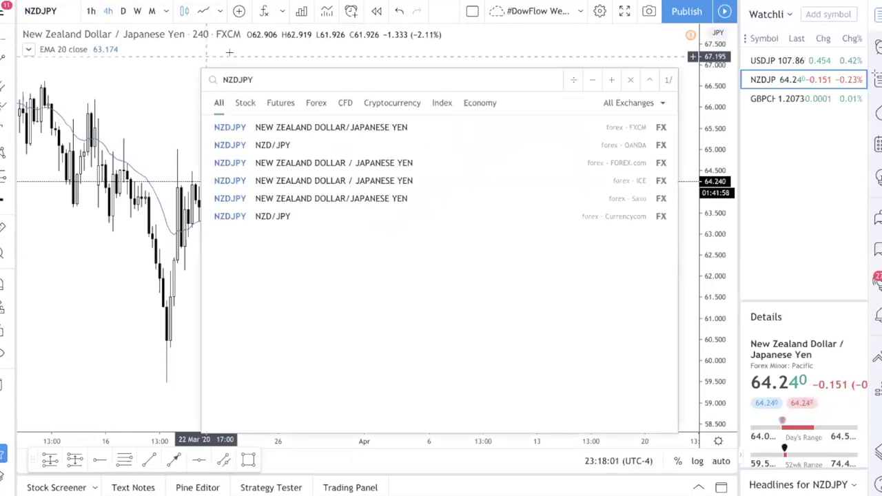
pyautogui.click(303, 164)
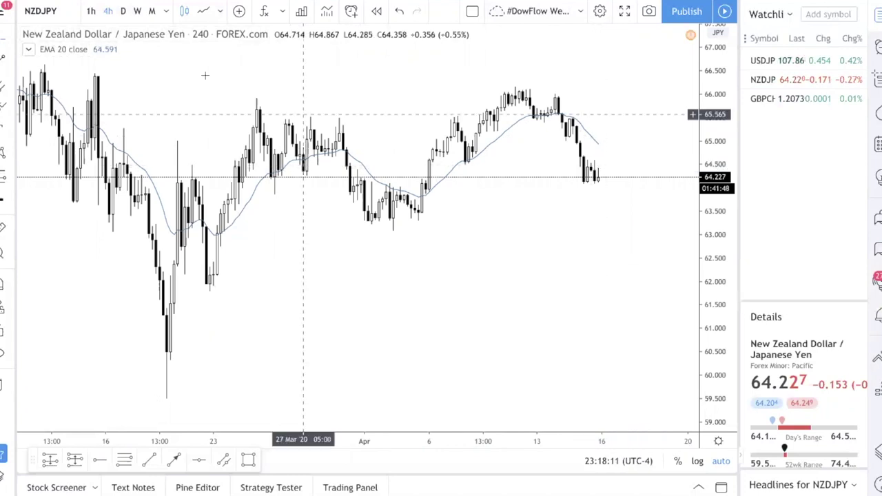
# Switch the NZDJPY chart to the ICE data feed and view the available chart types
pyautogui.write('NZDJPY')
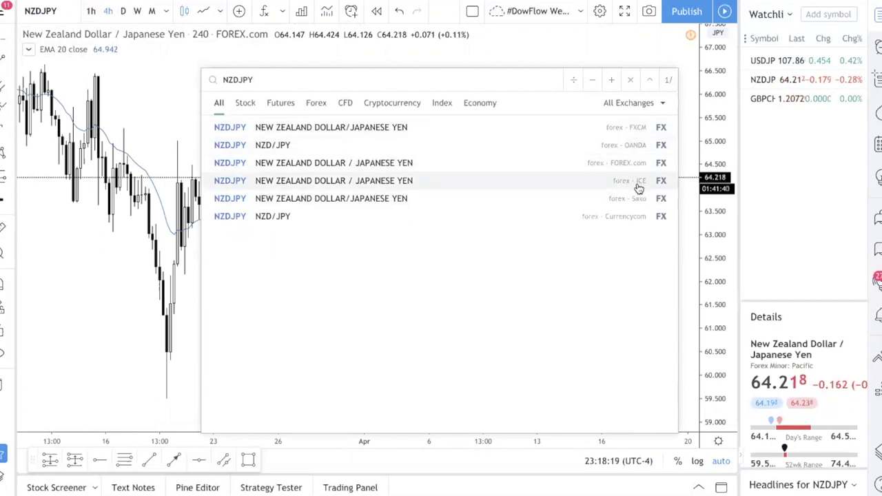
pyautogui.click(335, 183)
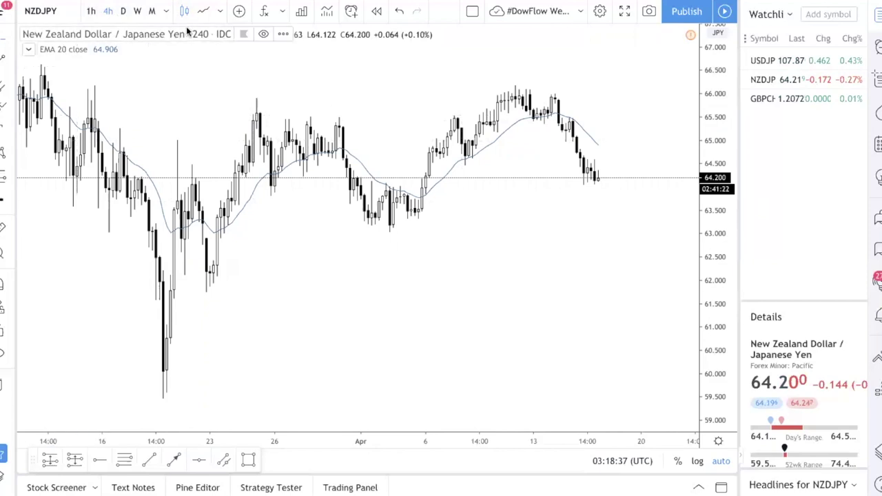
pyautogui.click(220, 11)
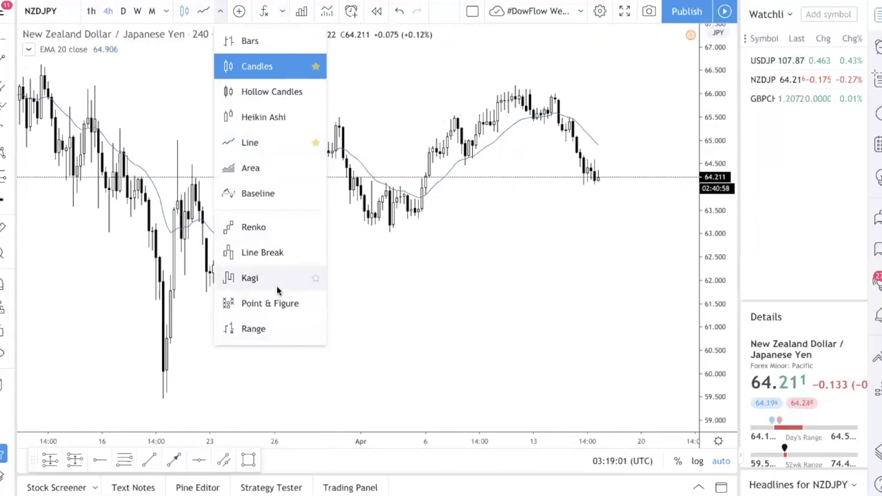
# Add the built-in Bollinger Bands Strategy to the NZDJPY chart
pyautogui.click(266, 13)
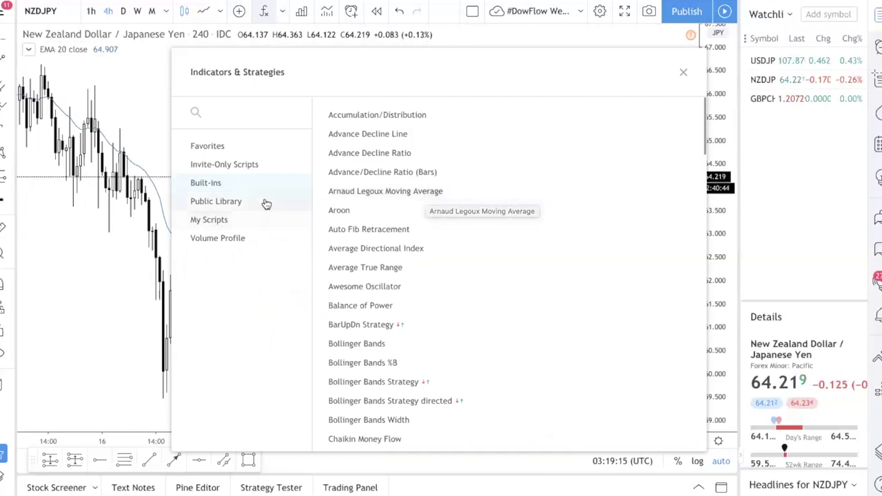
pyautogui.scroll(-3, 524, 284)
pyautogui.scroll(3, 524, 284)
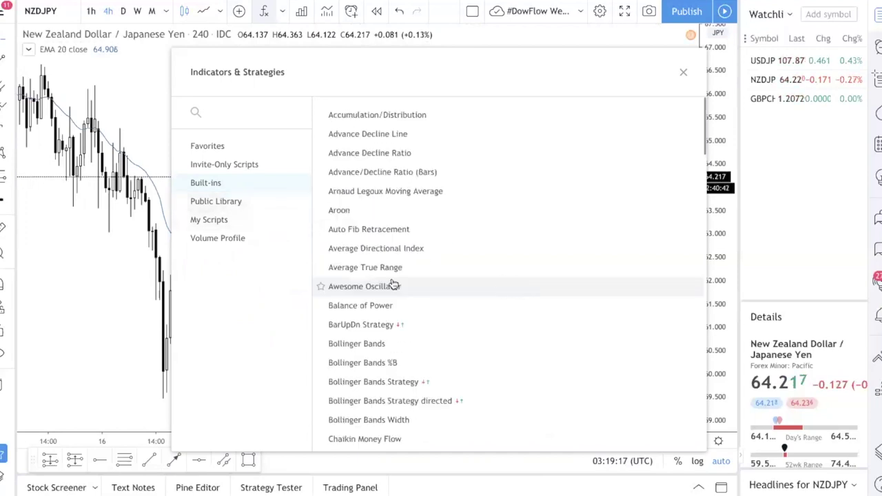
pyautogui.scroll(3, 540, 314)
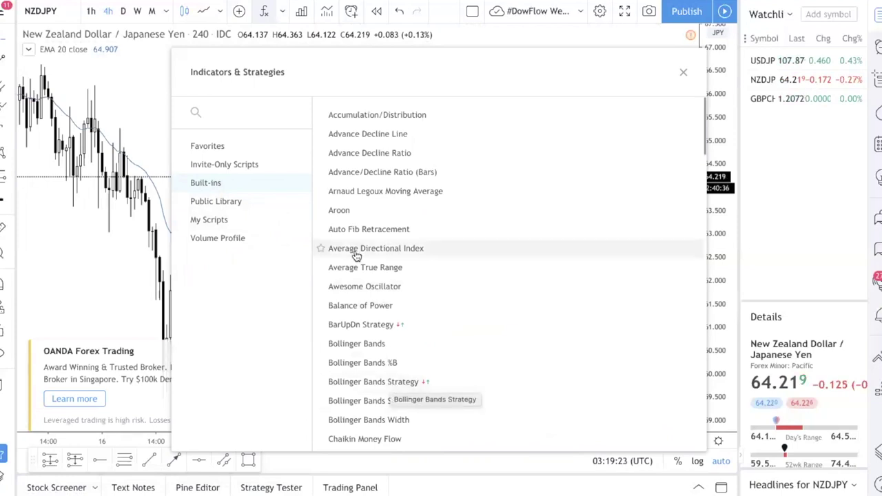
pyautogui.click(373, 382)
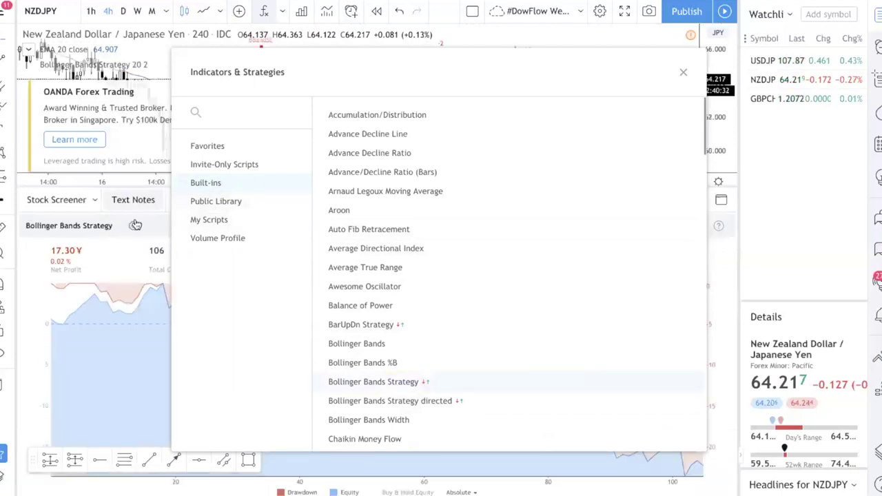
pyautogui.press('Escape')
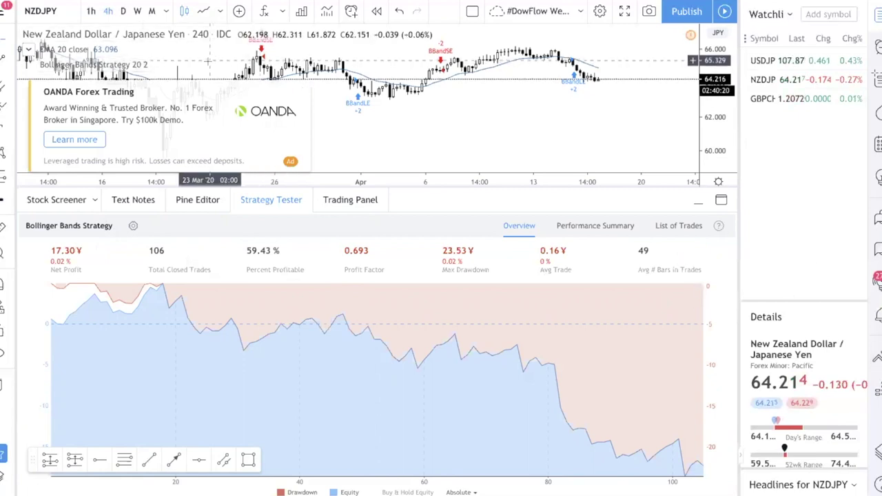
# Remove the Bollinger Bands Strategy from the chart and collapse the Strategy Tester
pyautogui.moveTo(91, 59)
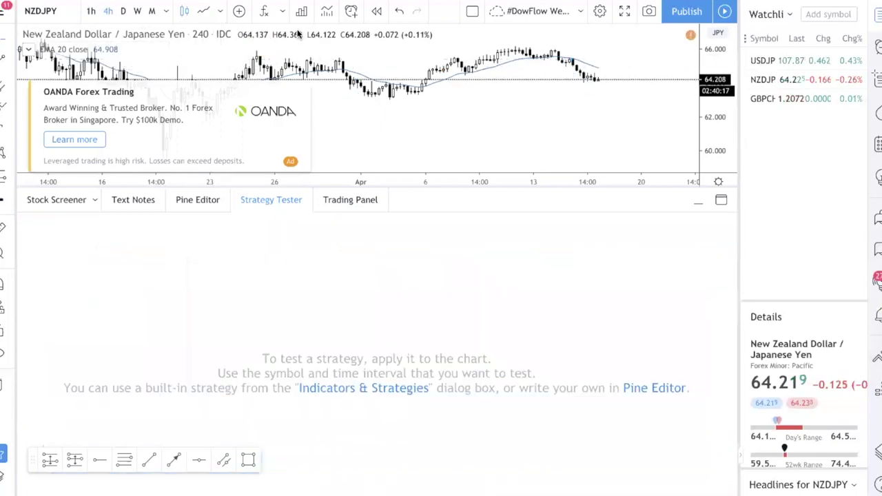
pyautogui.click(200, 66)
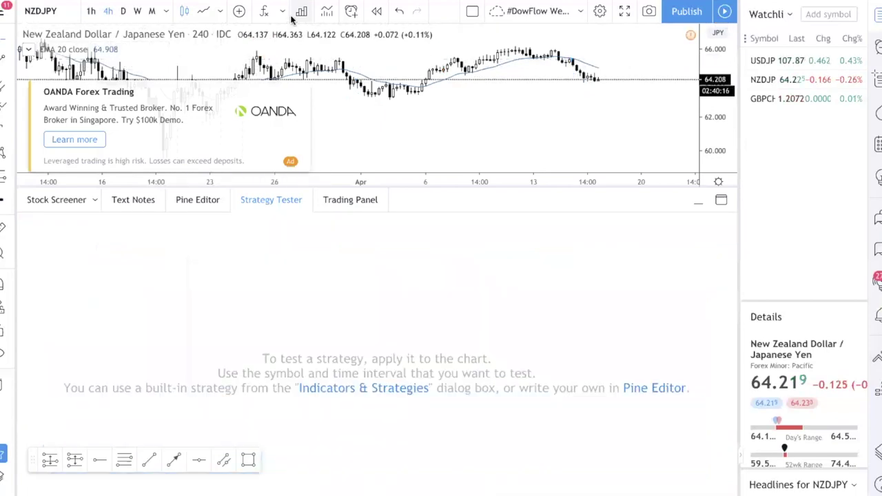
pyautogui.click(400, 144)
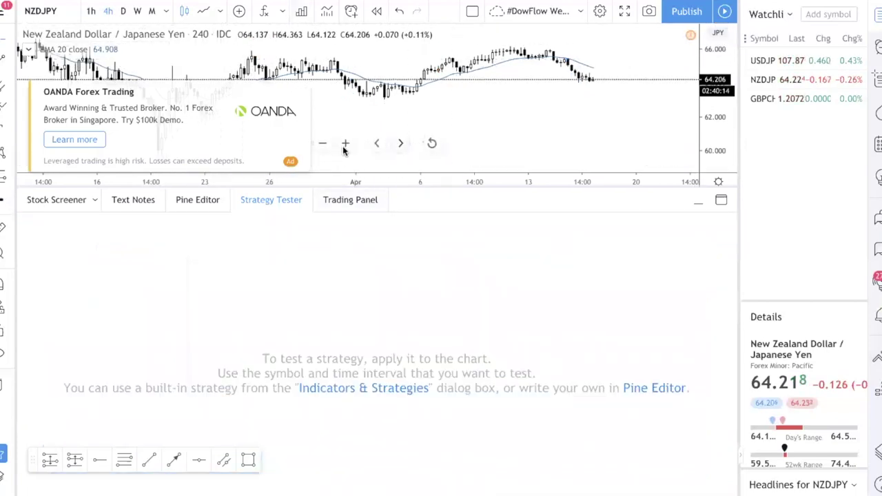
pyautogui.click(271, 200)
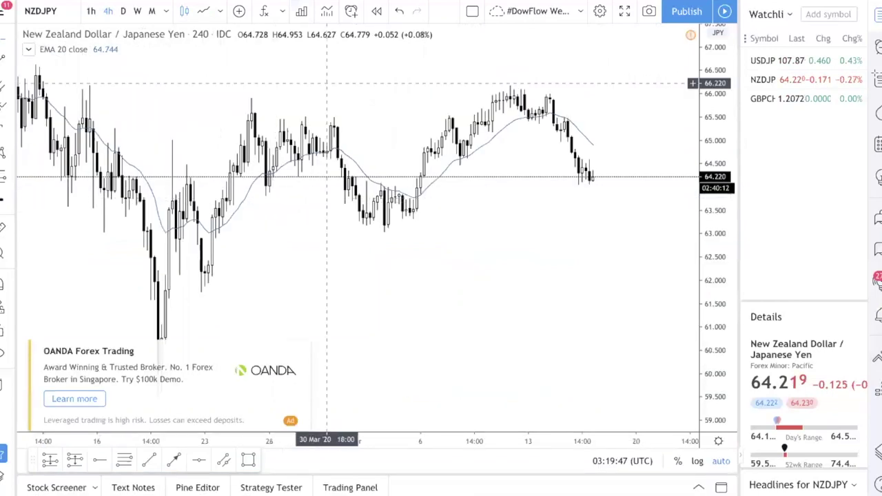
# Look through the Public Library and My Scripts categories of the indicator library, finishing with it closed
pyautogui.click(265, 14)
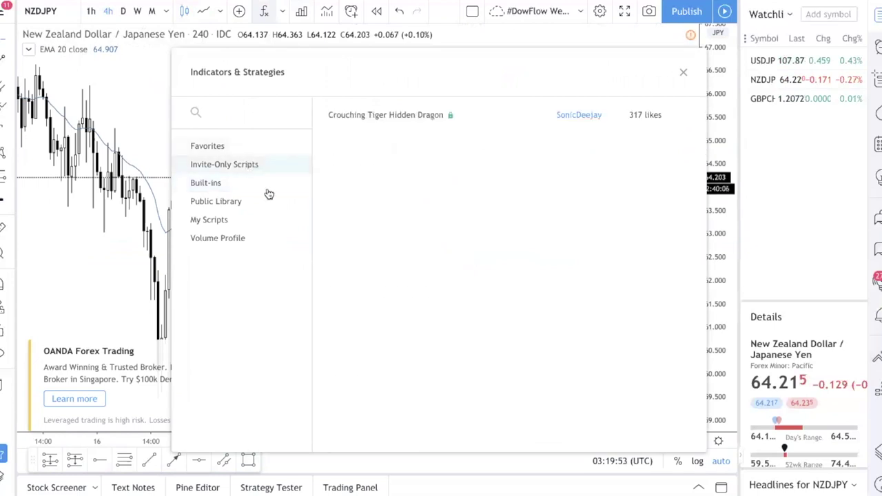
pyautogui.click(227, 201)
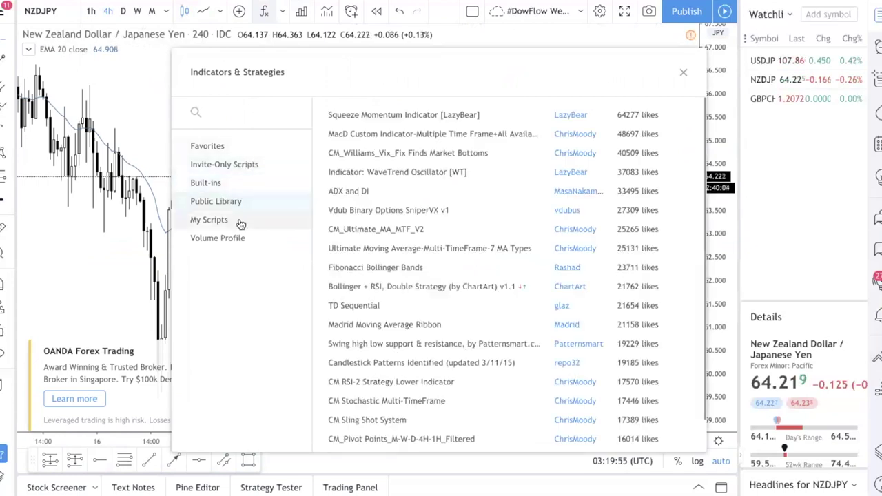
pyautogui.click(241, 222)
pyautogui.click(252, 207)
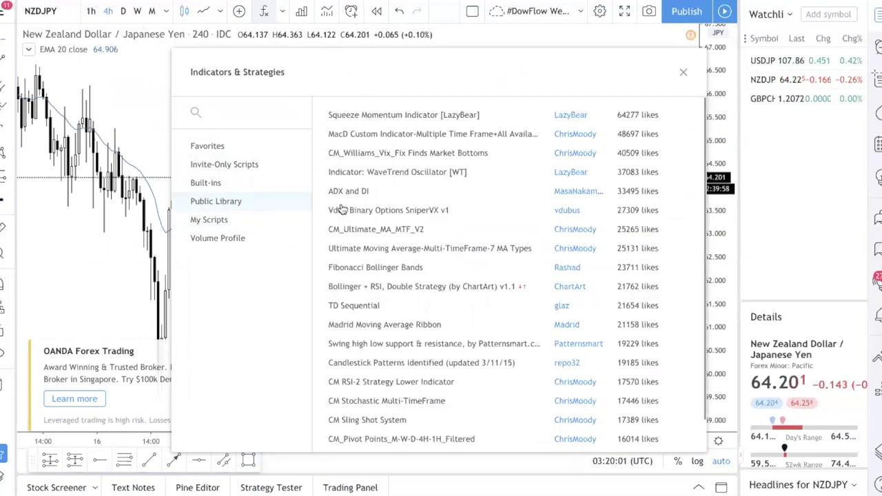
pyautogui.scroll(-1, 358, 227)
pyautogui.scroll(1, 413, 200)
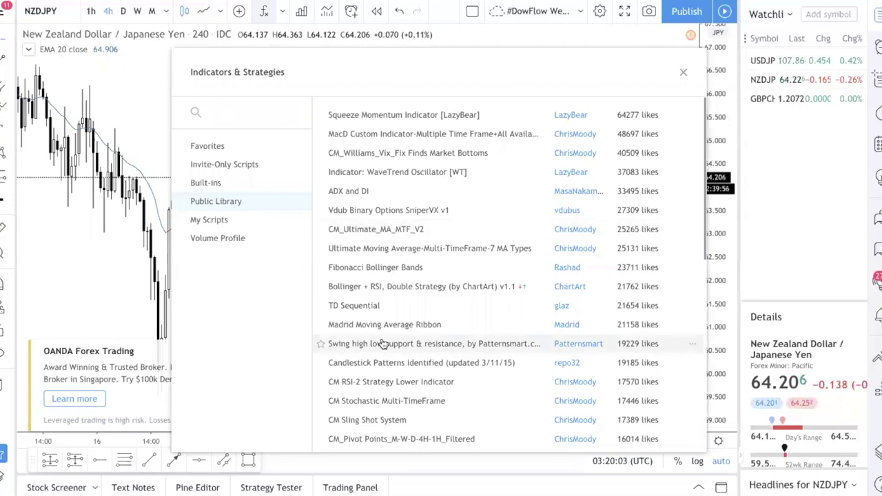
pyautogui.click(684, 75)
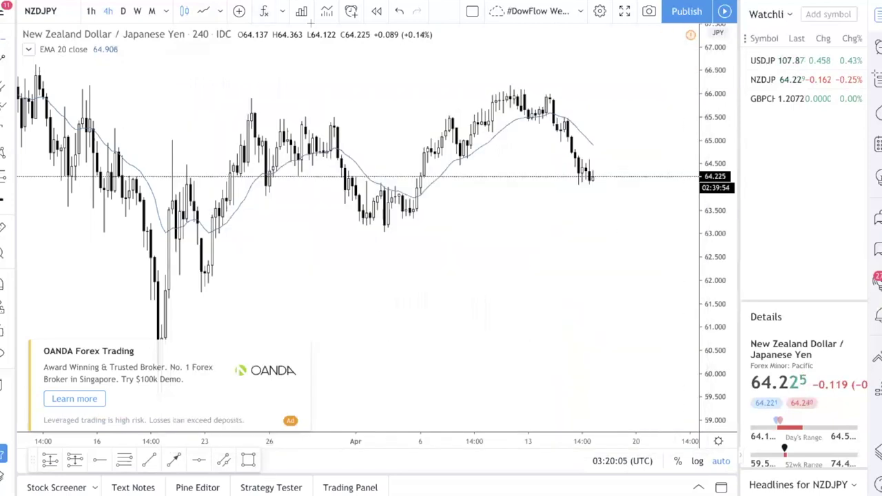
# Review the condition, frequency, expiration, action and message settings for a new NZDJPY alert
pyautogui.click(350, 12)
pyautogui.click(454, 89)
pyautogui.click(455, 87)
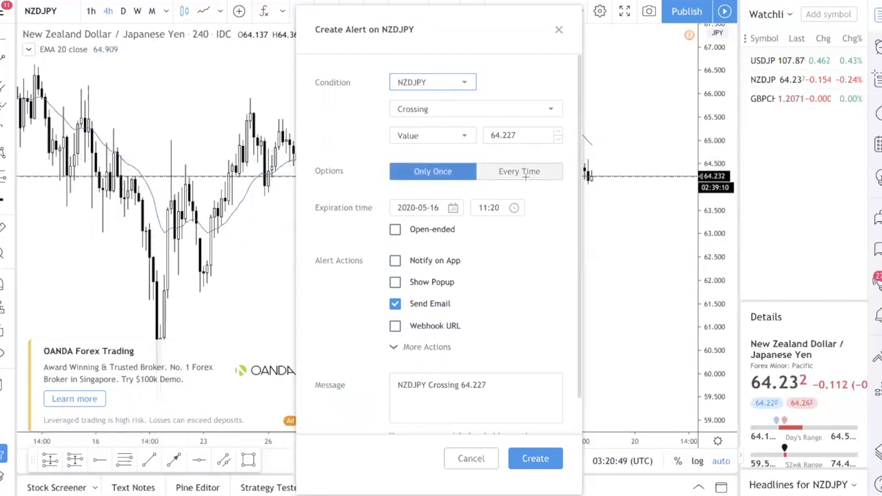
pyautogui.scroll(-2, 496, 424)
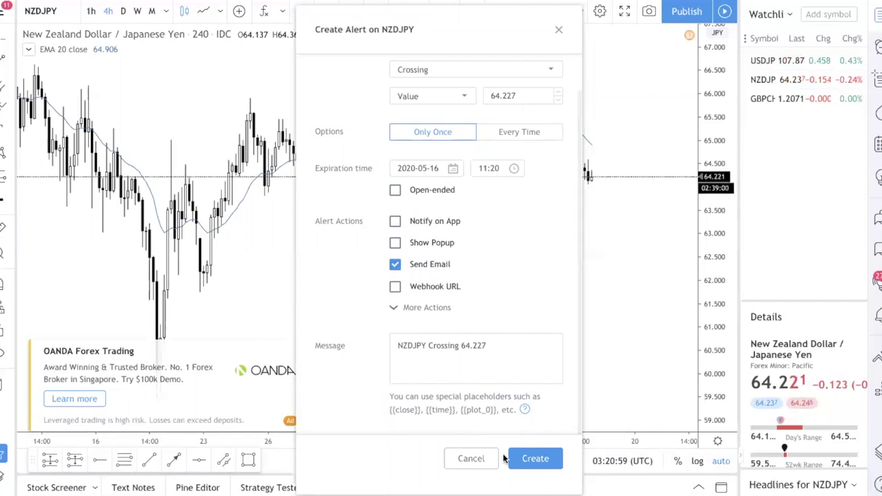
pyautogui.scroll(2, 487, 366)
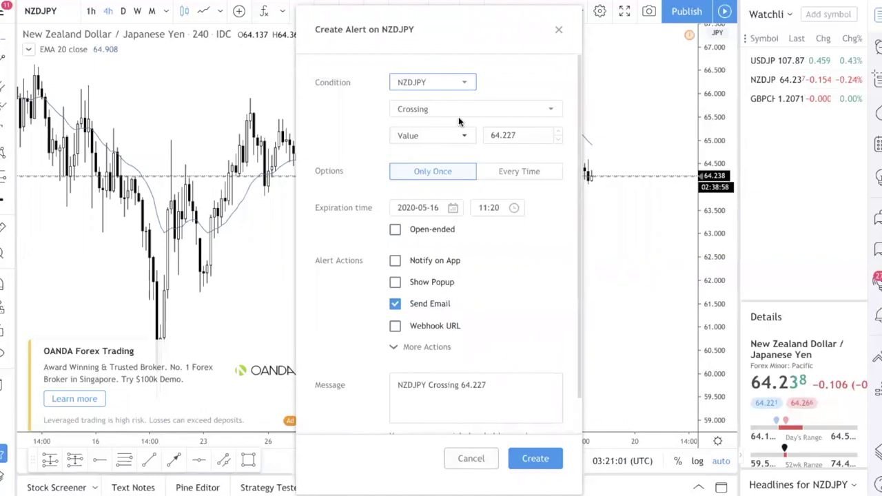
# Examine the alert's available trigger conditions and leave the alert setup without creating one
pyautogui.click(460, 111)
pyautogui.scroll(-2, 481, 222)
pyautogui.scroll(2, 478, 233)
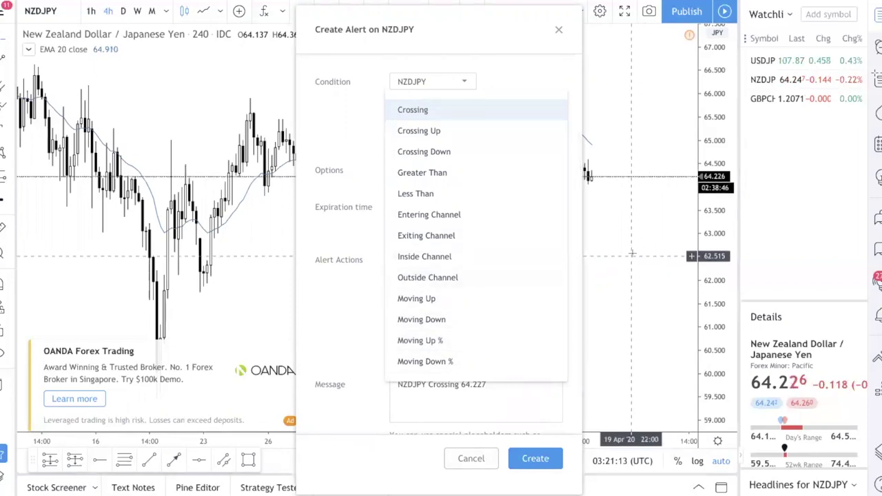
pyautogui.click(517, 39)
pyautogui.click(559, 31)
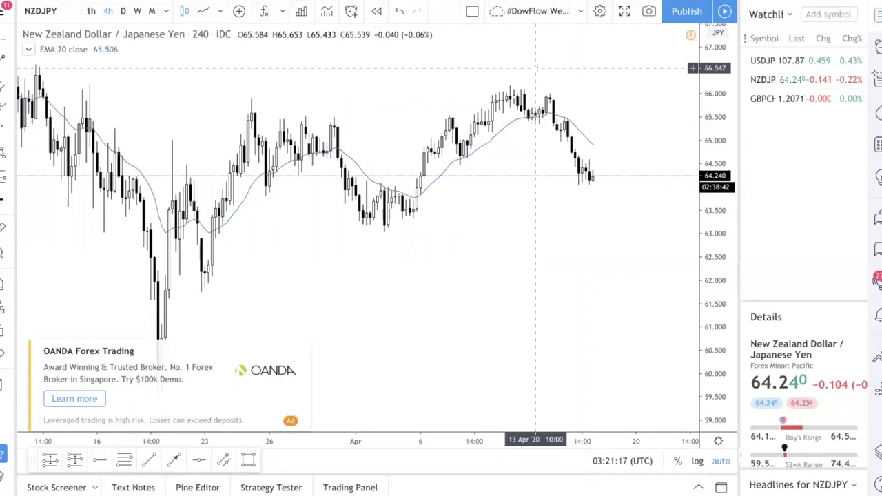
# Change the chart's color theme to Dark
pyautogui.rightClick(269, 213)
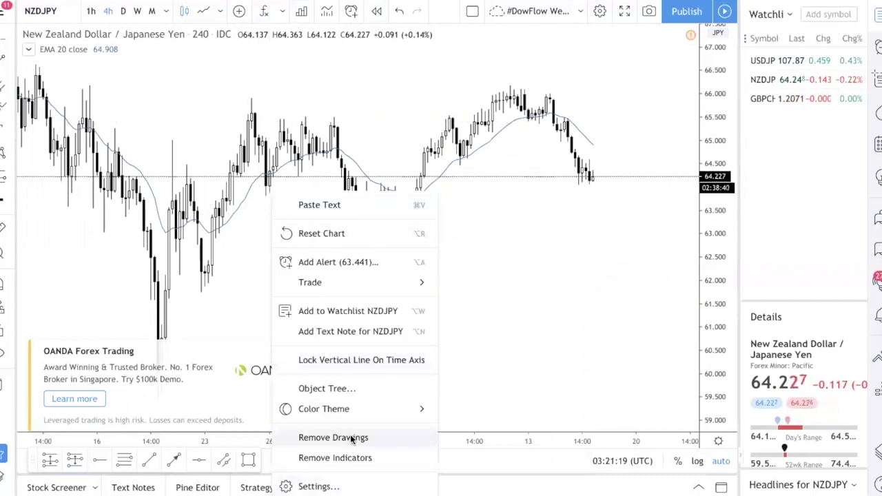
pyautogui.moveTo(374, 413)
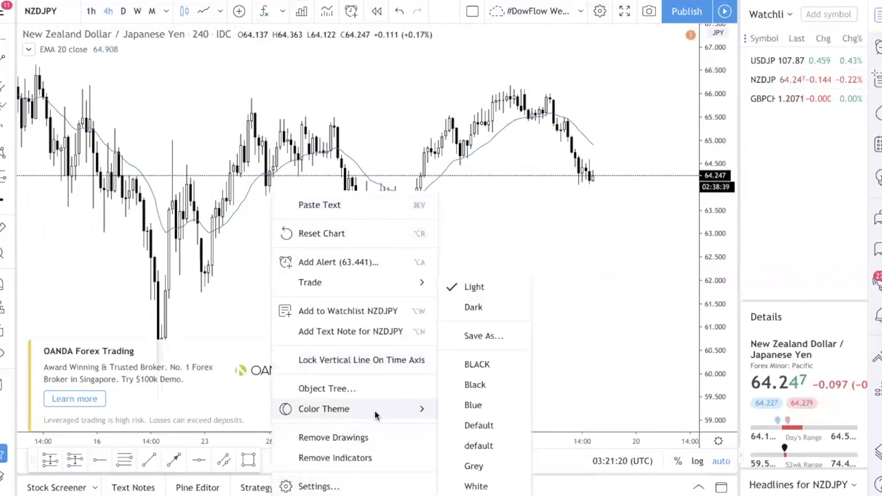
pyautogui.click(474, 307)
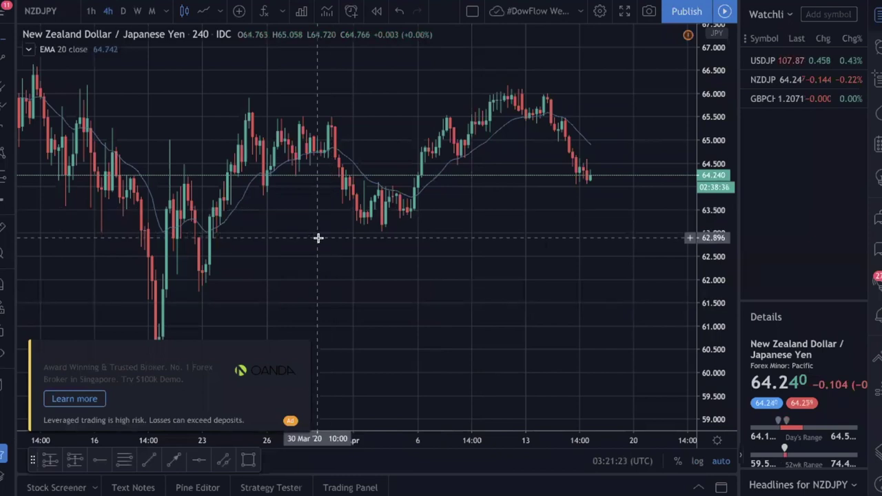
# Set the chart's color theme to Light
pyautogui.rightClick(317, 237)
pyautogui.moveTo(414, 406)
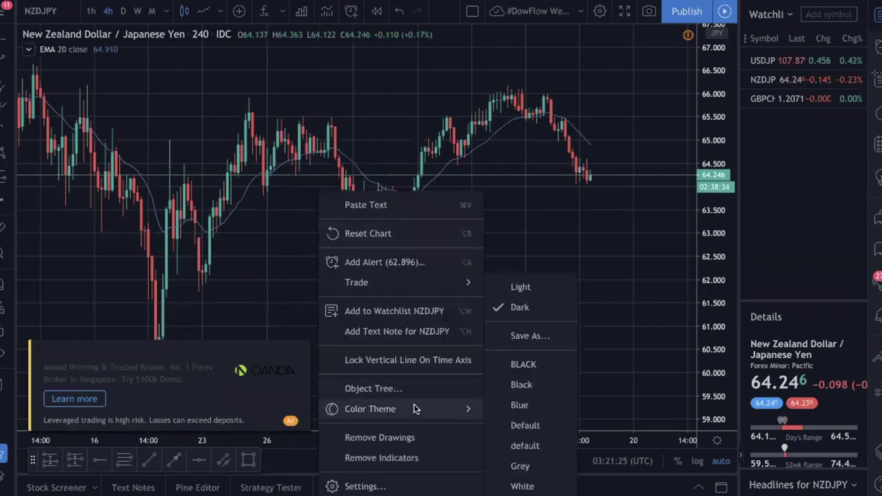
pyautogui.click(517, 287)
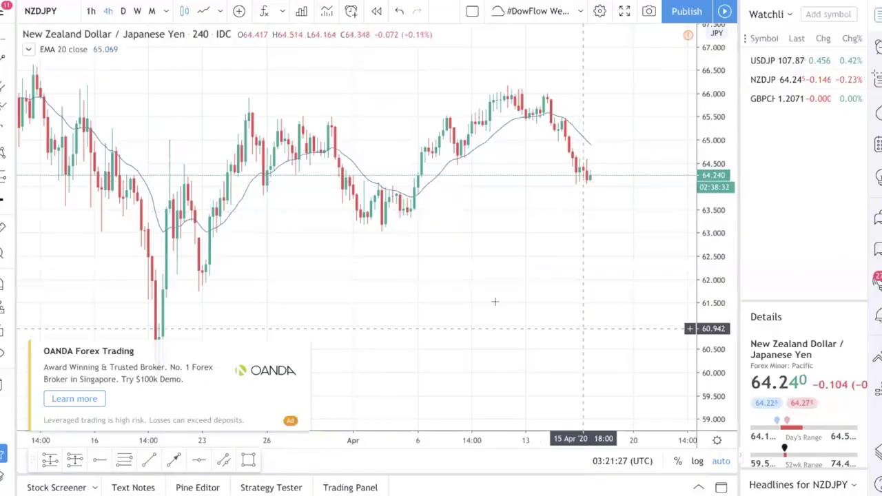
pyautogui.rightClick(376, 301)
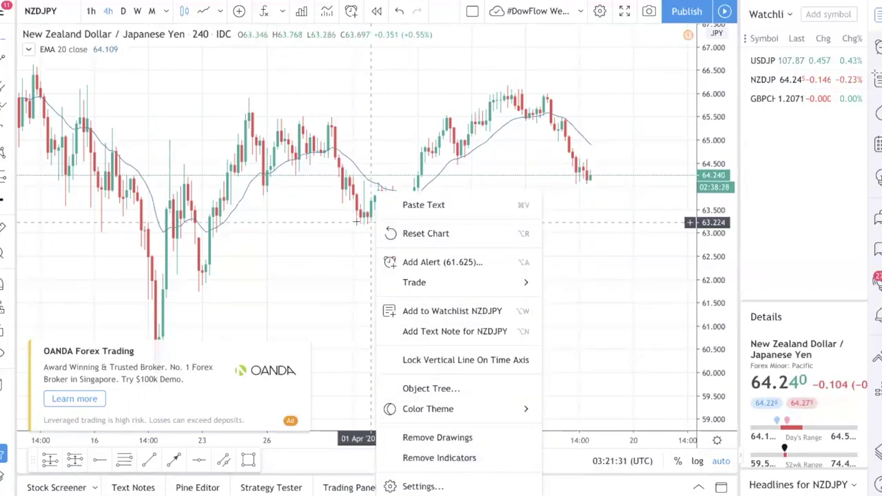
pyautogui.click(265, 222)
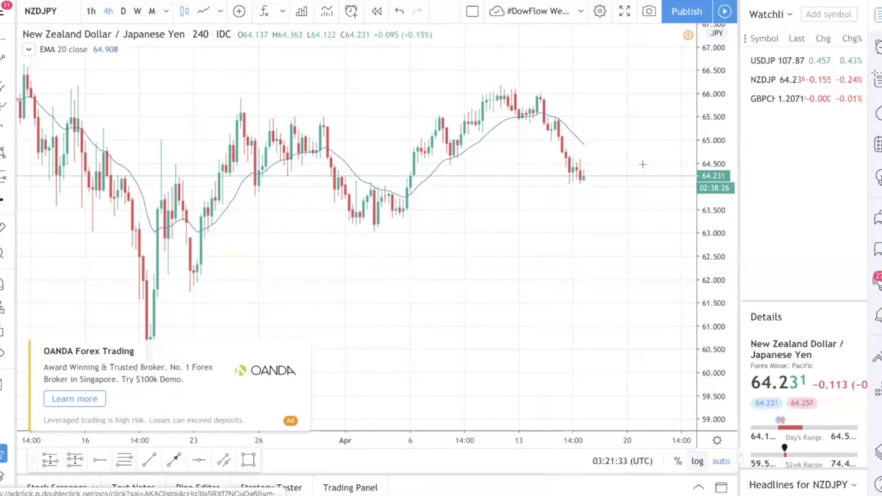
# Review the available line tools, the Gann and Fibonacci tools, and the brush and shape drawing tools
pyautogui.click(12, 65)
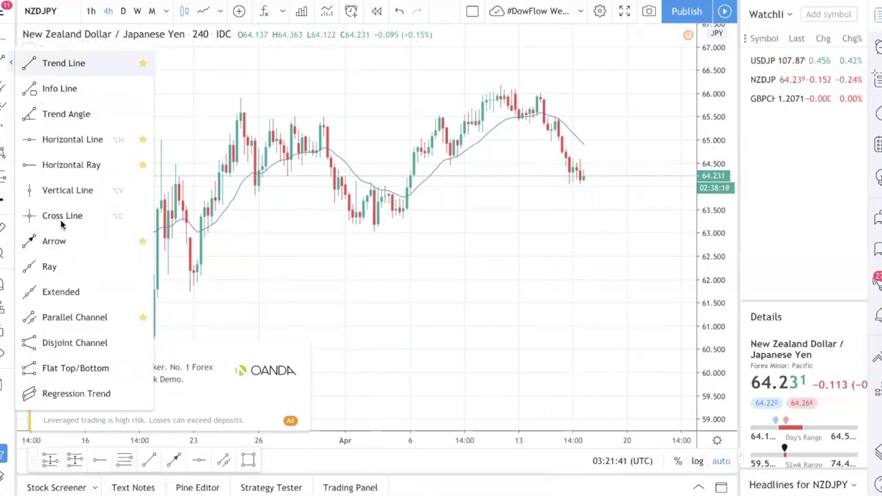
pyautogui.click(8, 91)
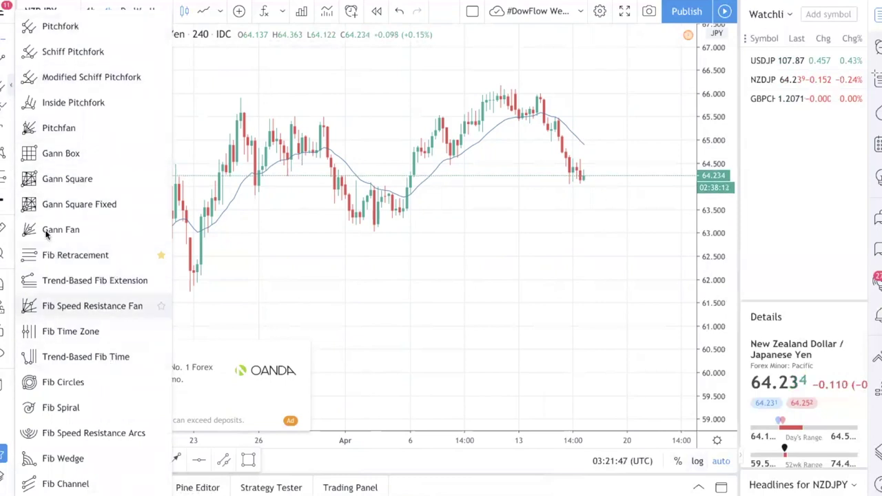
pyautogui.click(7, 110)
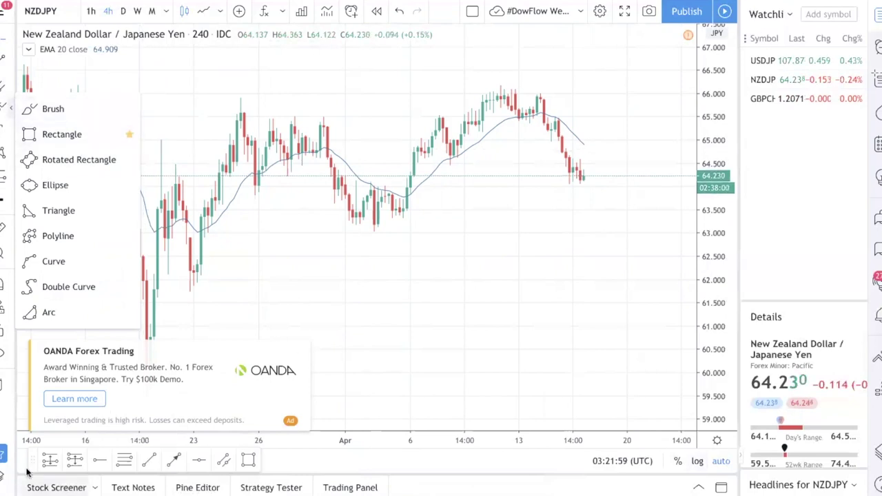
# Move the floating toolbar of favorite drawing tools to the upper-left corner of the chart
pyautogui.click(37, 132)
pyautogui.moveTo(37, 132)
pyautogui.mouseDown()
pyautogui.moveTo(28, 55)
pyautogui.moveTo(275, 117)
pyautogui.moveTo(471, 262)
pyautogui.moveTo(20, 27)
pyautogui.mouseUp()
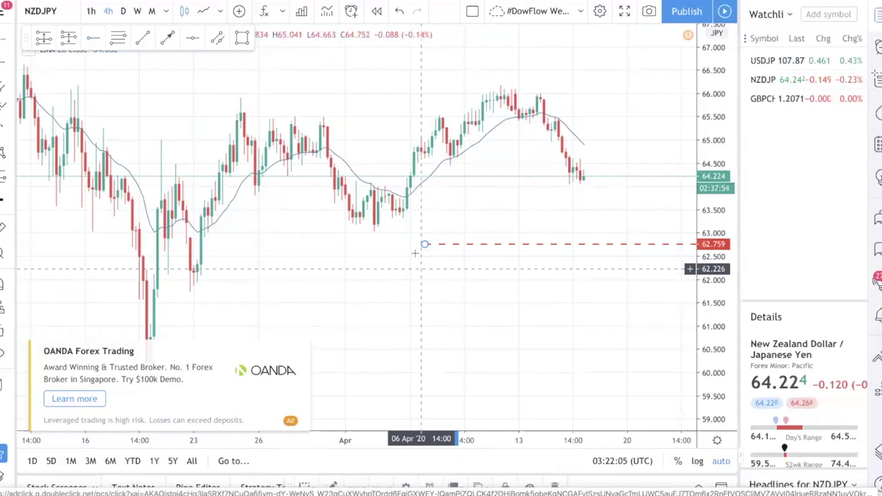
# Try a horizontal ray at about 62.76 and a horizontal line at about 63.2 on the chart, undoing each one
pyautogui.click(406, 208)
pyautogui.hotkey('ctrl', 'z')
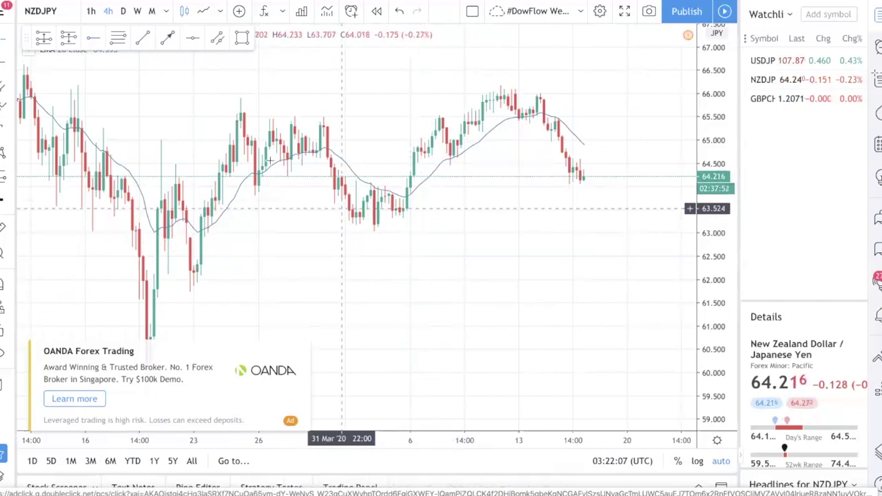
pyautogui.click(356, 220)
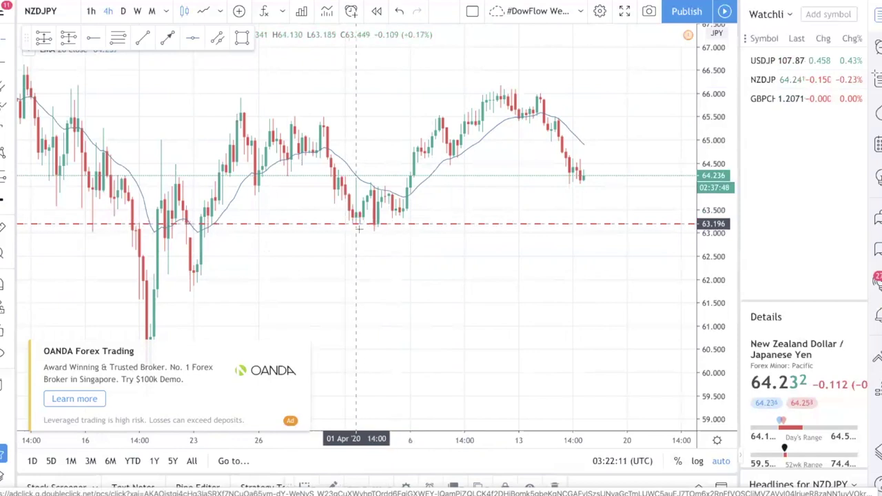
pyautogui.hotkey('ctrl', 'z')
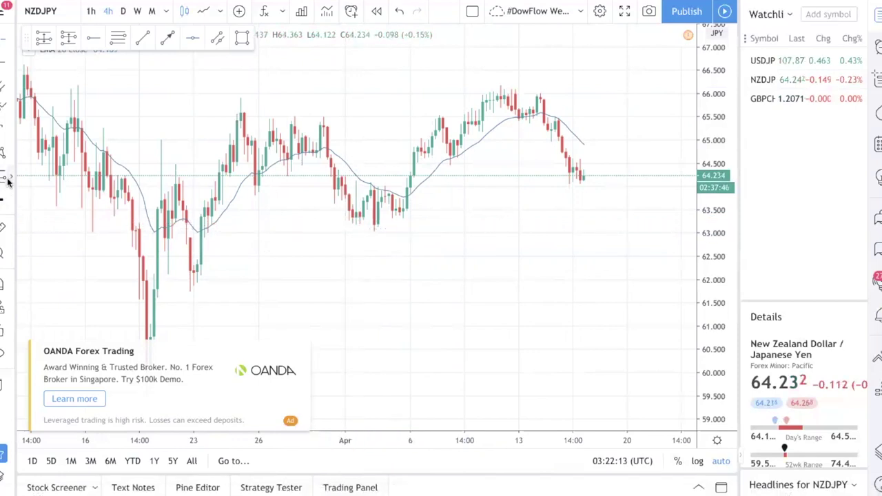
# Browse the chart pattern tools and try a down-arrow icon above the 10 April high, deleting it again
pyautogui.click(7, 150)
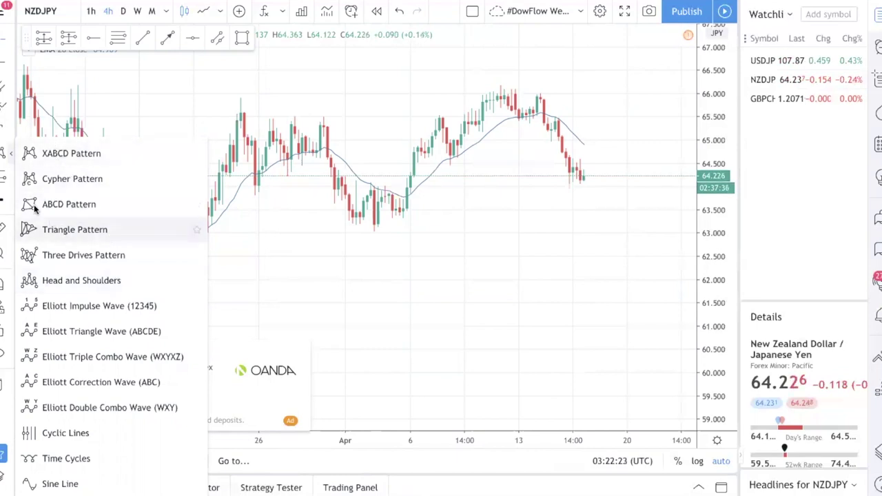
pyautogui.click(6, 204)
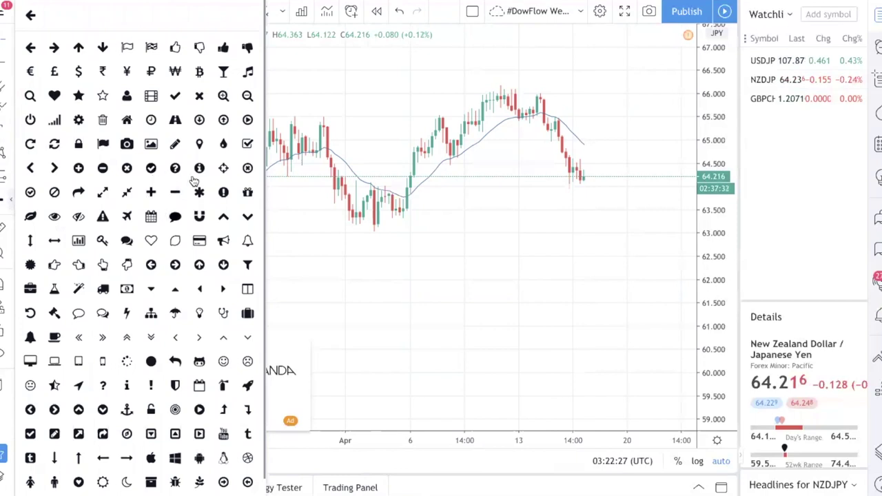
pyautogui.click(107, 45)
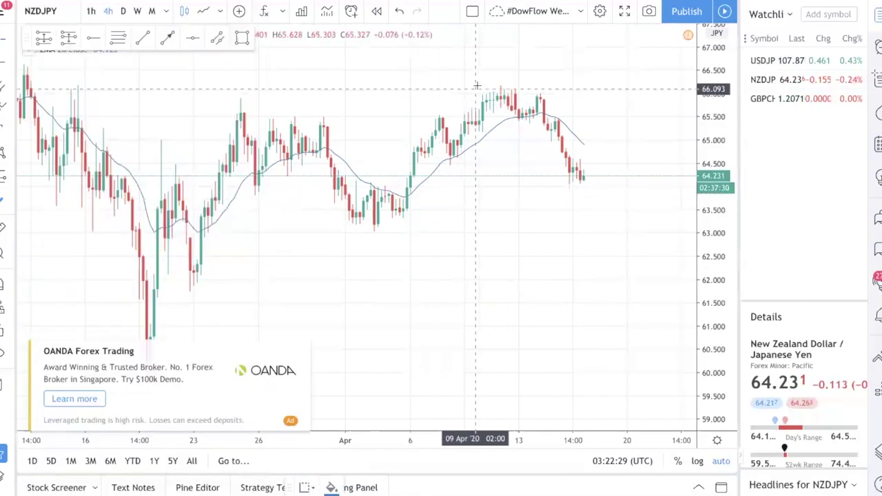
pyautogui.click(504, 73)
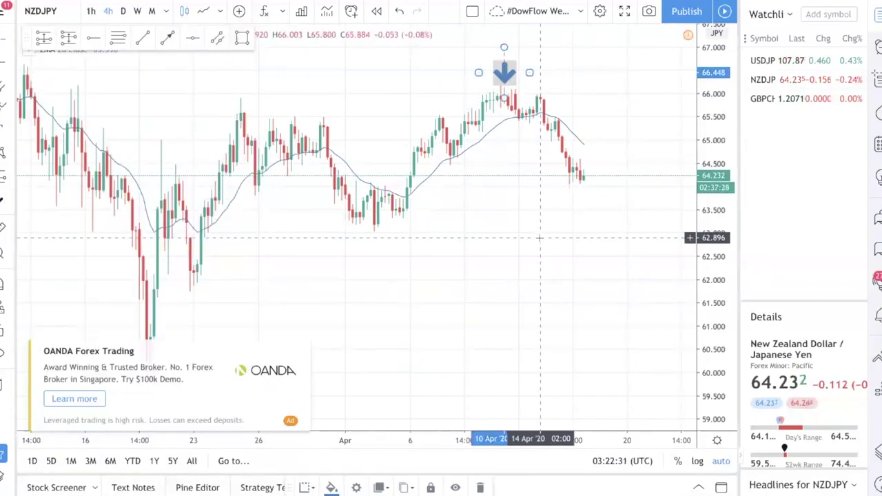
pyautogui.press('Delete')
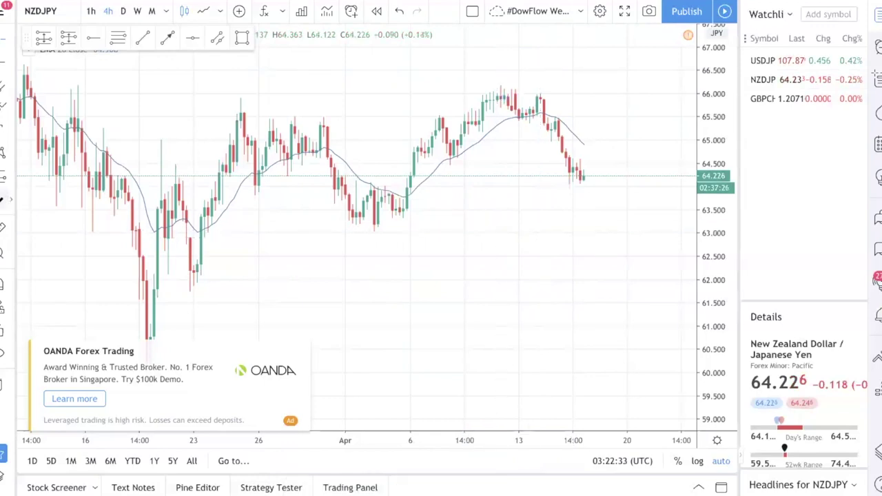
# Measure the price distance upward from about 63.101 near the 3 April candles and clear the measurement
pyautogui.click(2, 227)
pyautogui.click(413, 229)
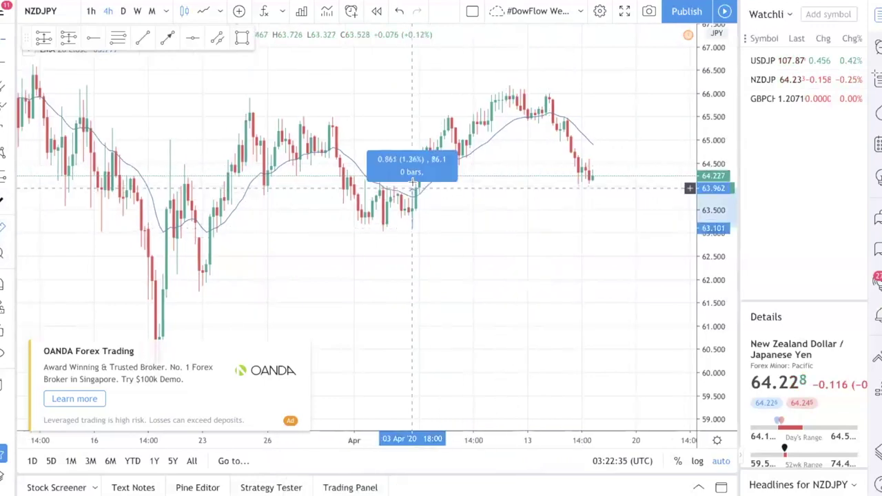
pyautogui.hscroll(-3, 412, 183)
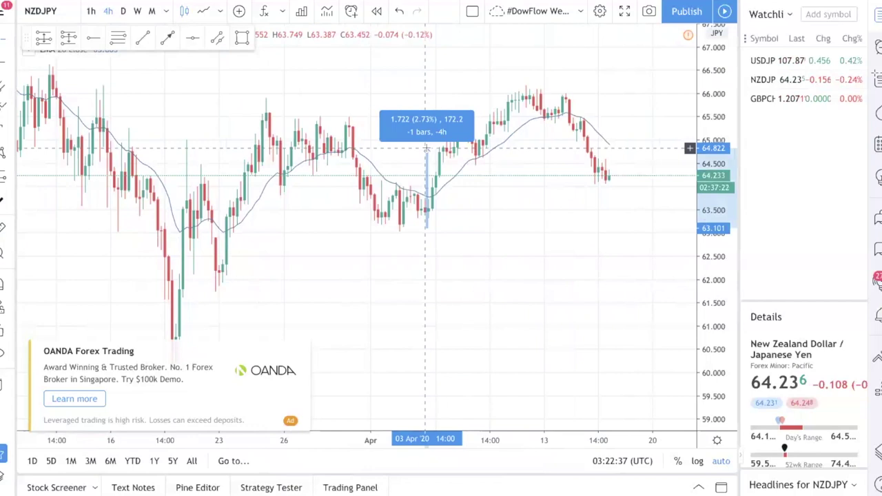
pyautogui.press('Escape')
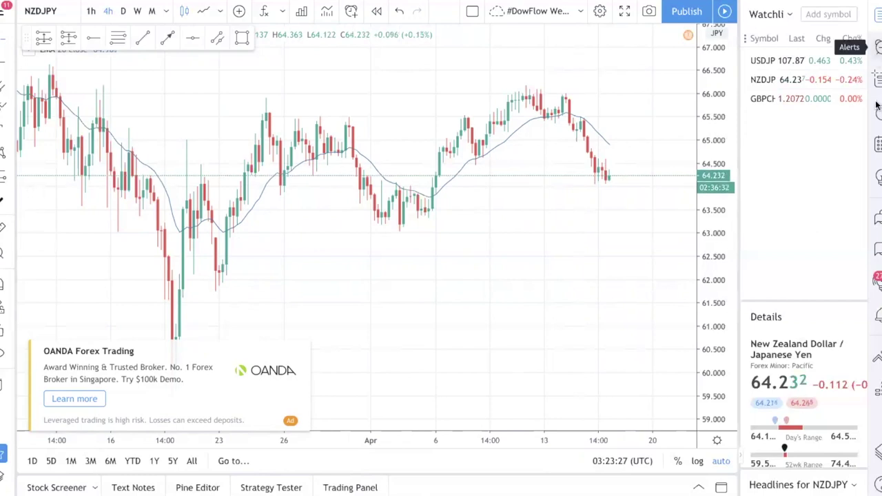
# Check the list of existing alerts, return to the watchlist and widen its panel slightly
pyautogui.click(879, 47)
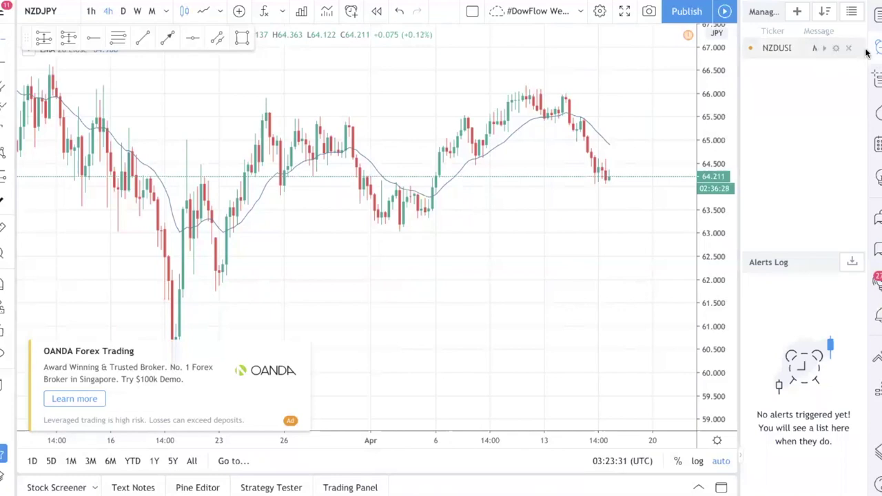
pyautogui.click(878, 14)
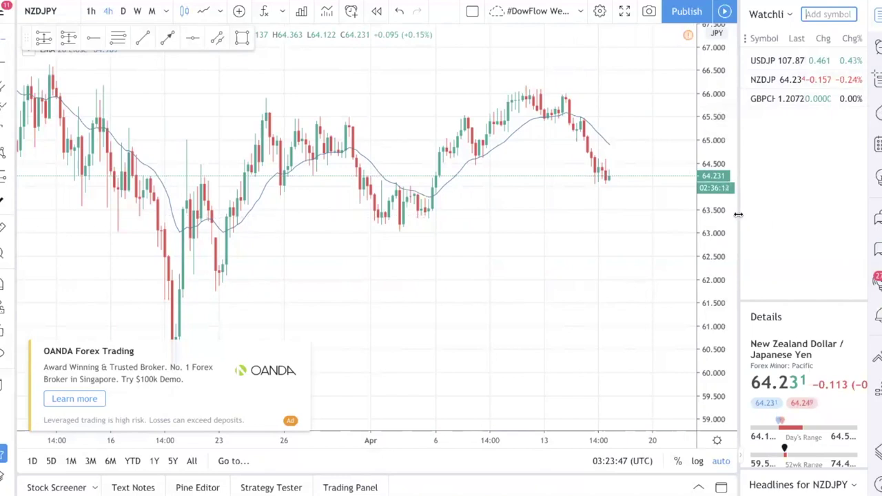
pyautogui.moveTo(738, 212); pyautogui.dragTo(717, 217)
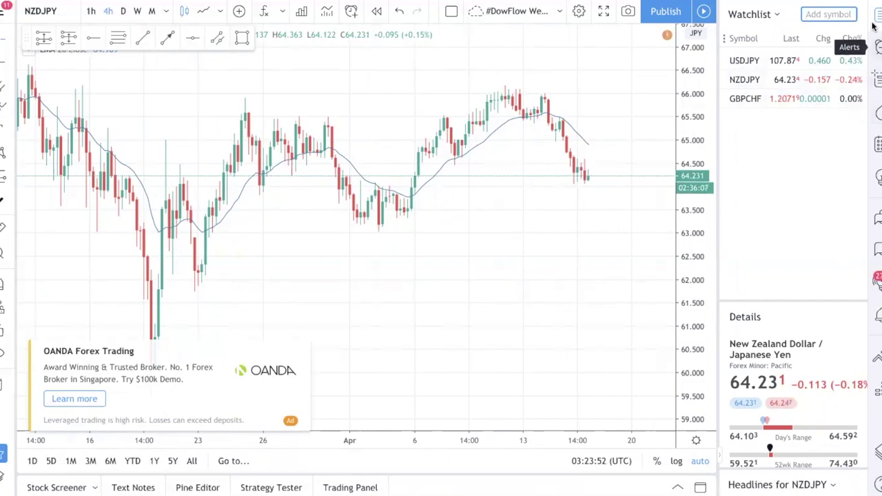
# Examine the Data Window values for NZDJPY and the upcoming events in the economic calendar
pyautogui.click(879, 81)
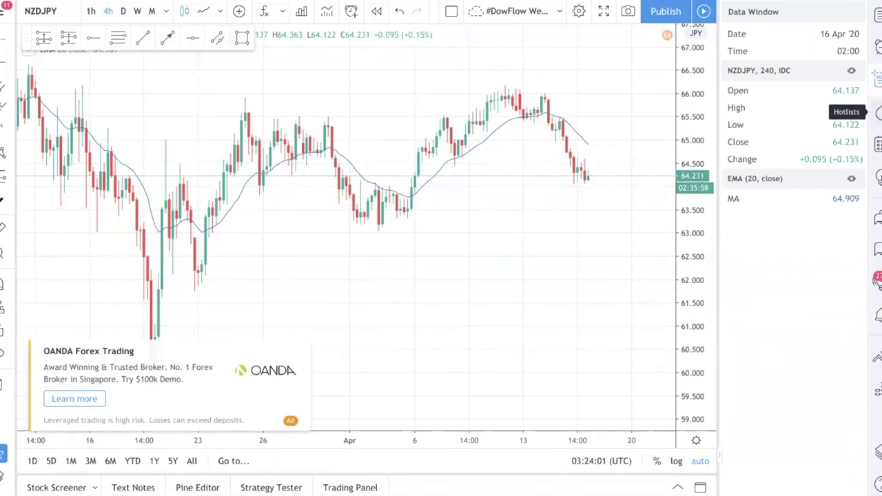
pyautogui.click(879, 143)
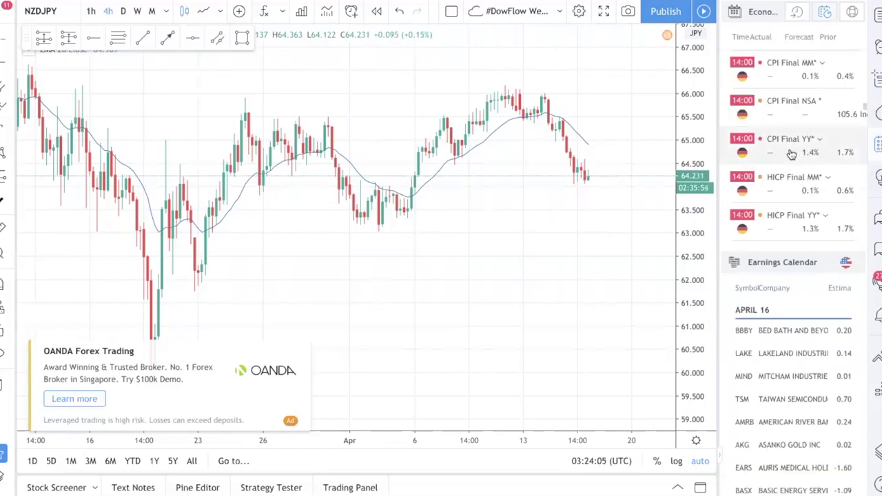
pyautogui.scroll(1, 794, 138)
pyautogui.scroll(-1, 799, 117)
pyautogui.scroll(1, 802, 105)
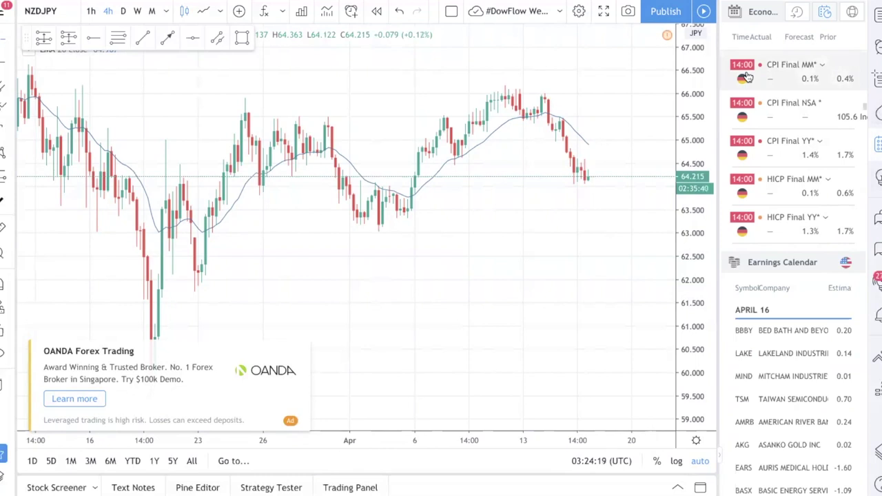
# Review the symbol, status line, scales and appearance options in the chart settings
pyautogui.rightClick(530, 297)
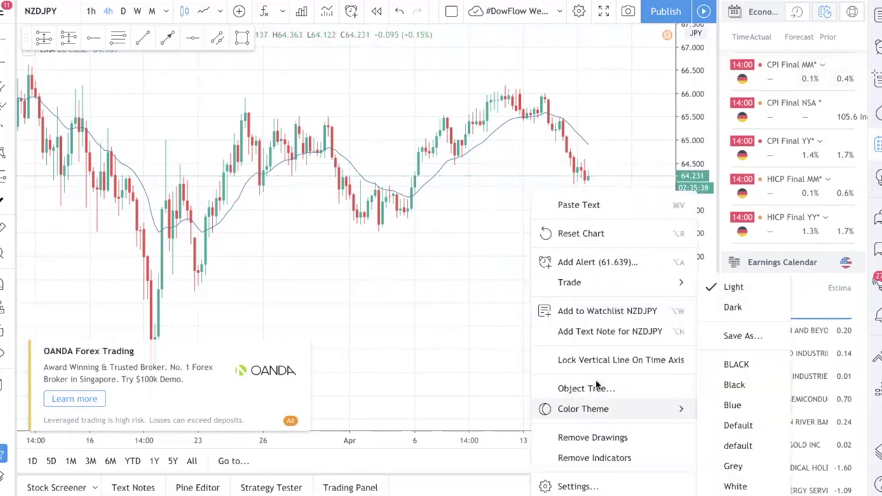
pyautogui.click(572, 486)
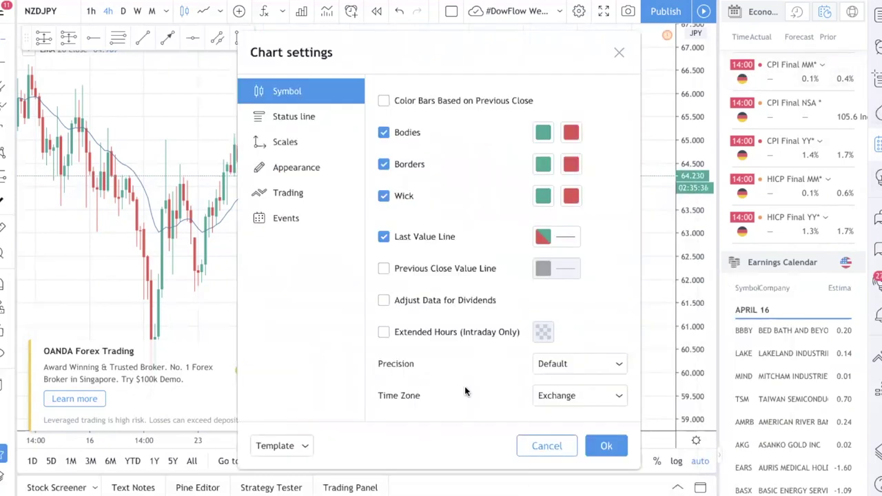
pyautogui.moveTo(393, 44); pyautogui.dragTo(318, 15)
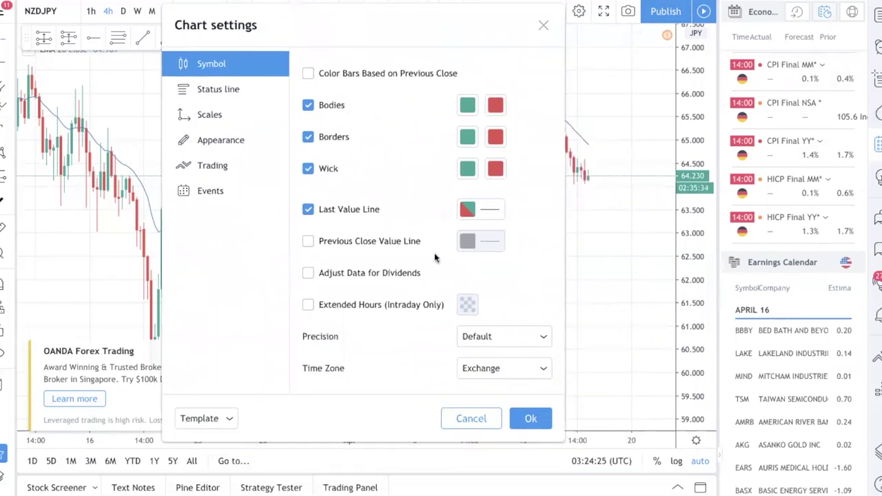
pyautogui.click(231, 93)
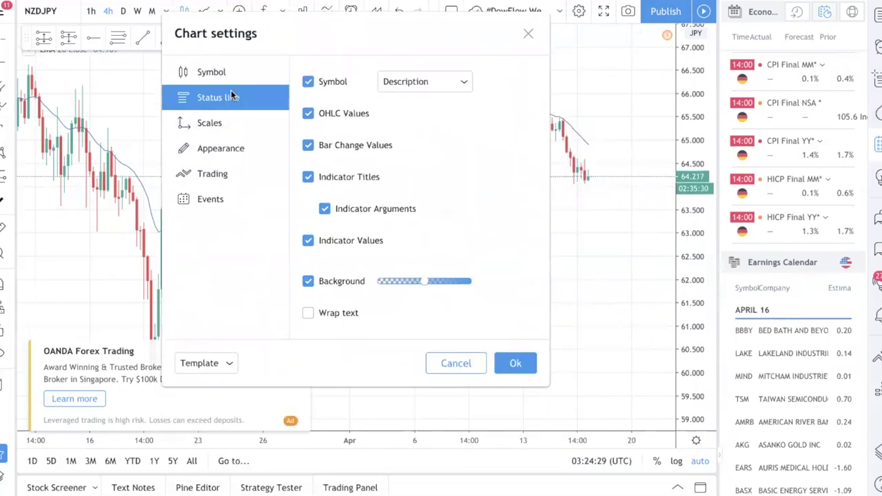
pyautogui.click(223, 124)
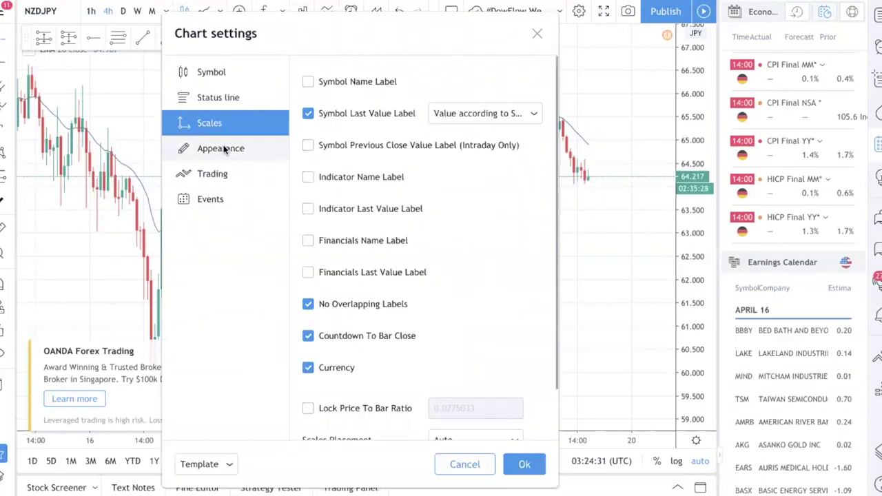
pyautogui.scroll(-2, 505, 299)
pyautogui.click(233, 153)
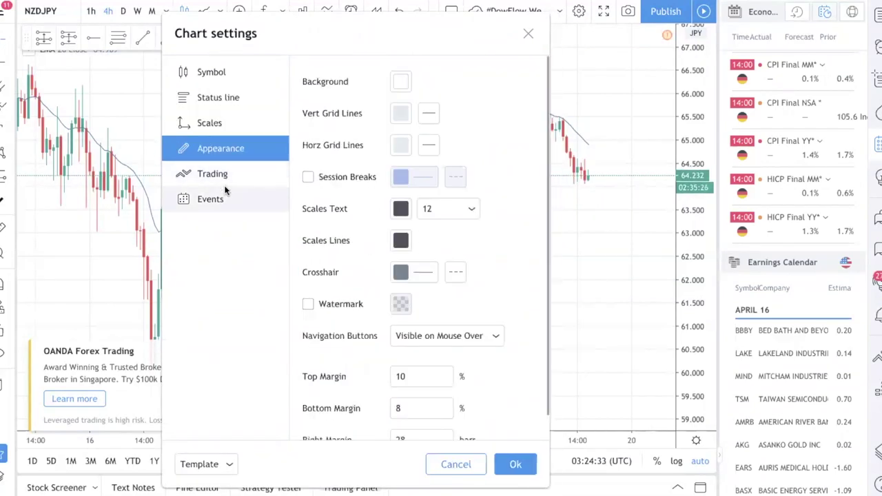
pyautogui.scroll(-1, 453, 262)
# Enable Show Economic Events on Chart in the event settings and apply the change
pyautogui.click(207, 199)
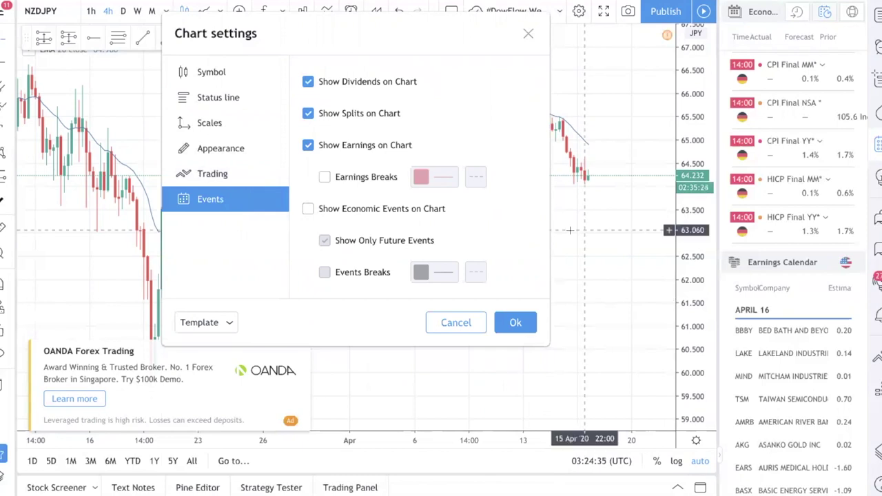
pyautogui.click(308, 208)
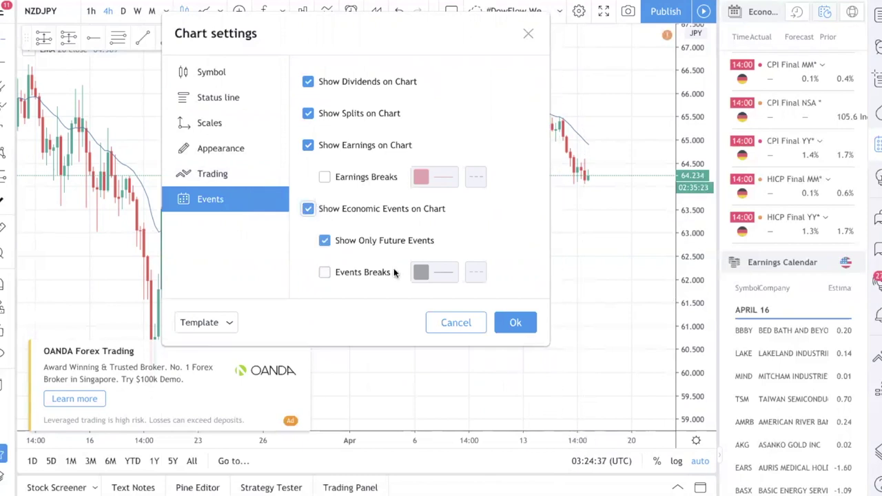
pyautogui.click(504, 320)
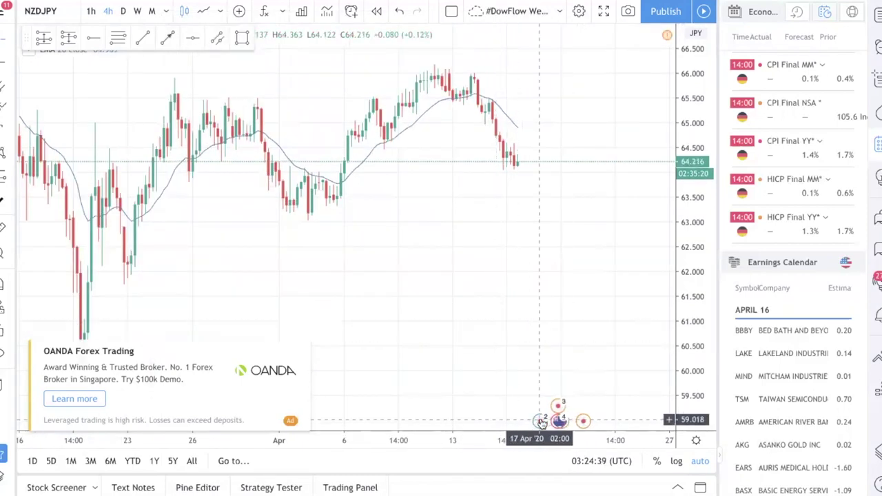
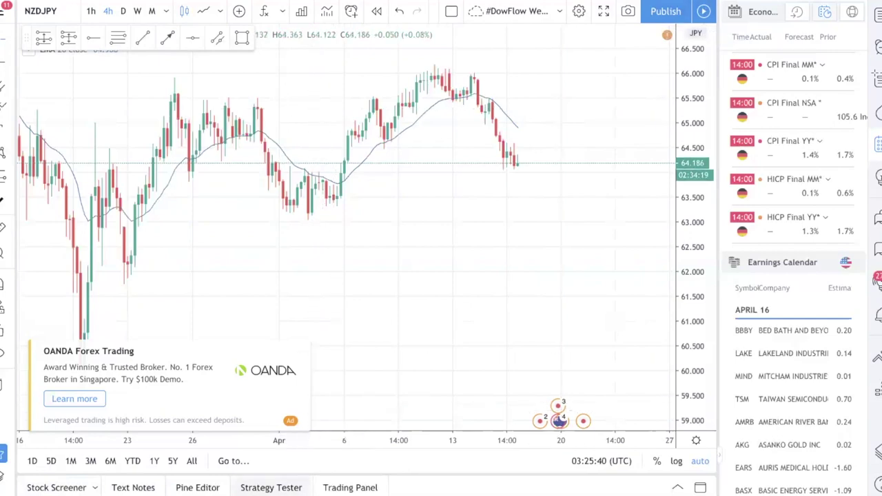
# View the brokers offered in the Trading Panel and open the Strategy Tester
pyautogui.click(271, 487)
pyautogui.click(359, 206)
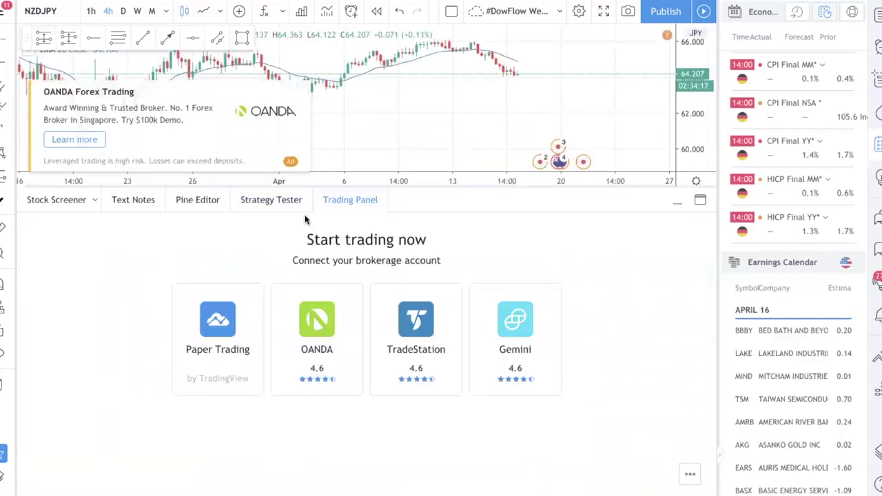
pyautogui.click(283, 207)
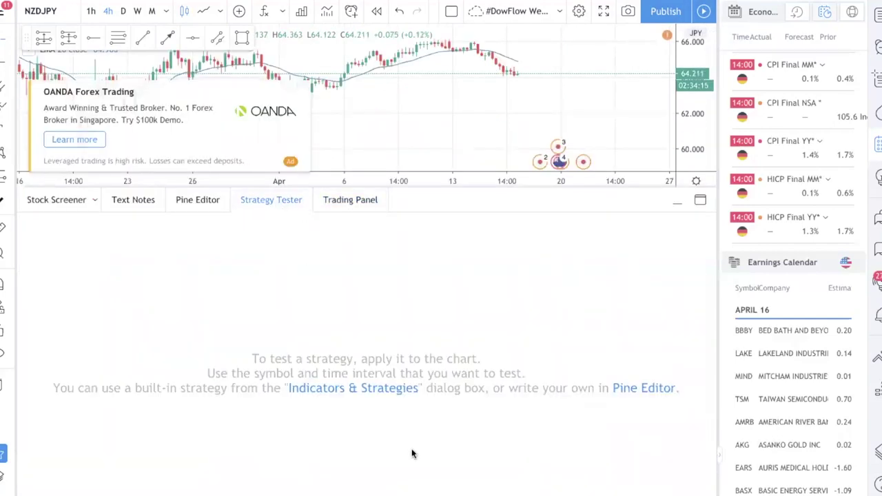
# Shrink the Strategy Tester, check the video idea publishing requirements, and collapse the bottom panel
pyautogui.moveTo(536, 187); pyautogui.dragTo(528, 362)
pyautogui.click(703, 12)
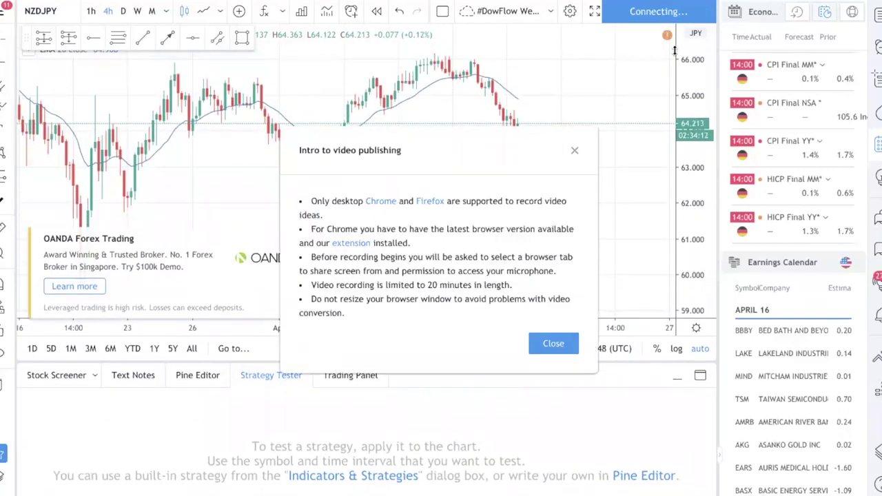
pyautogui.click(574, 148)
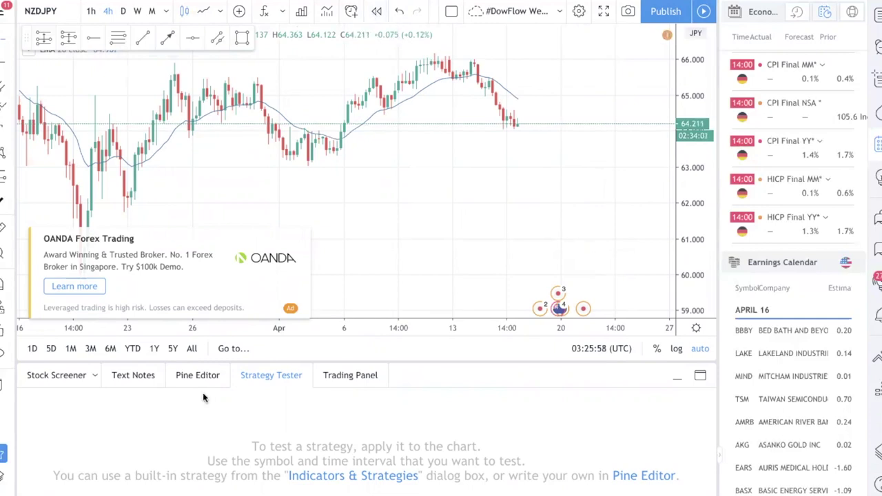
pyautogui.click(271, 375)
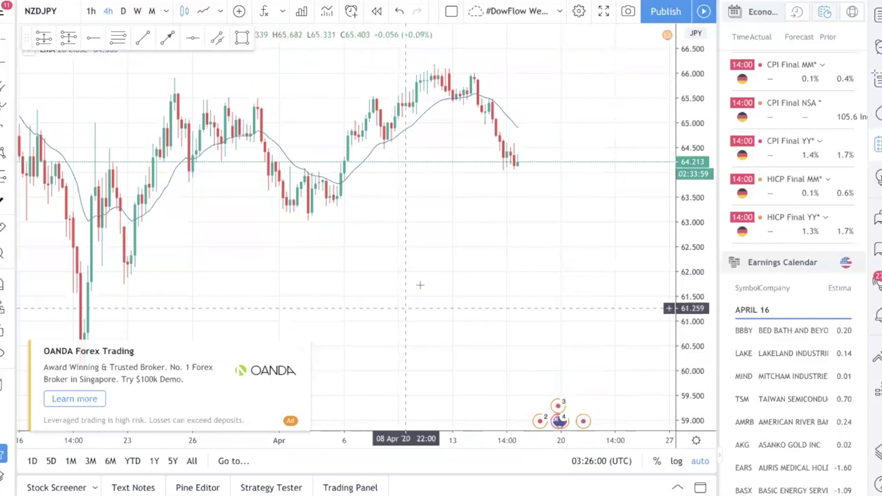
# Try to start Bar Replay on the 4-hour NZDJPY chart and decline the upgrade offer
pyautogui.click(377, 12)
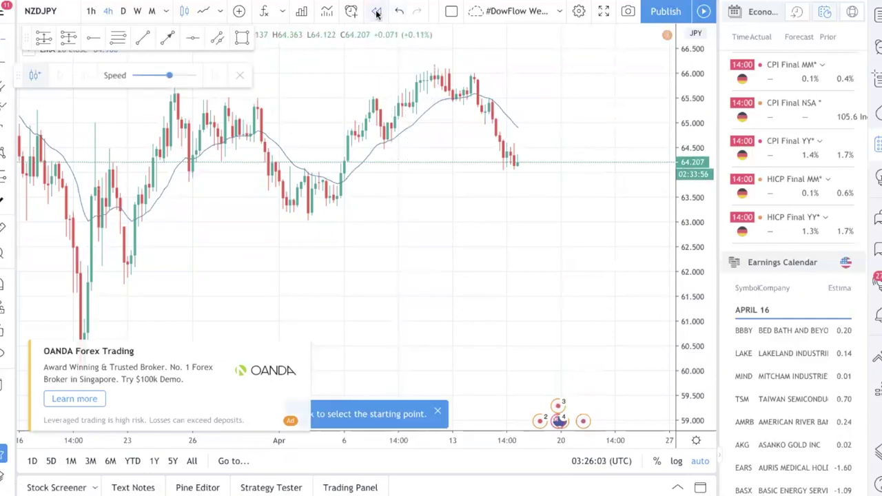
pyautogui.click(389, 181)
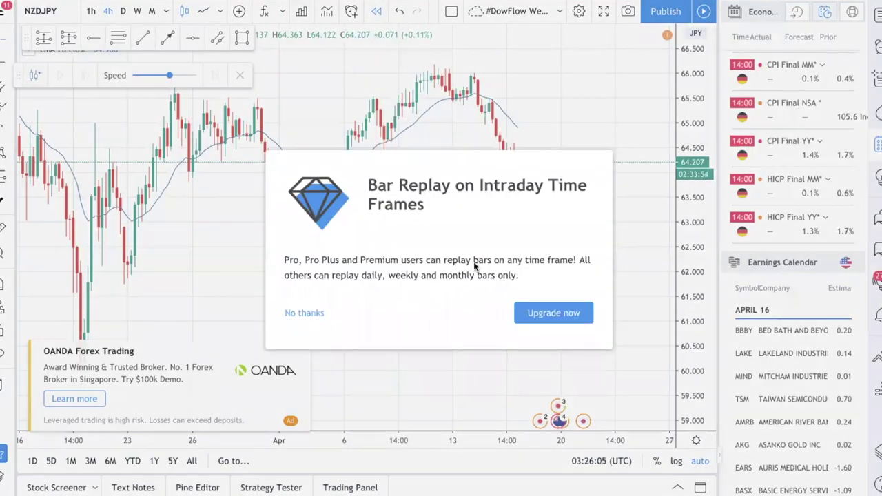
pyautogui.click(304, 314)
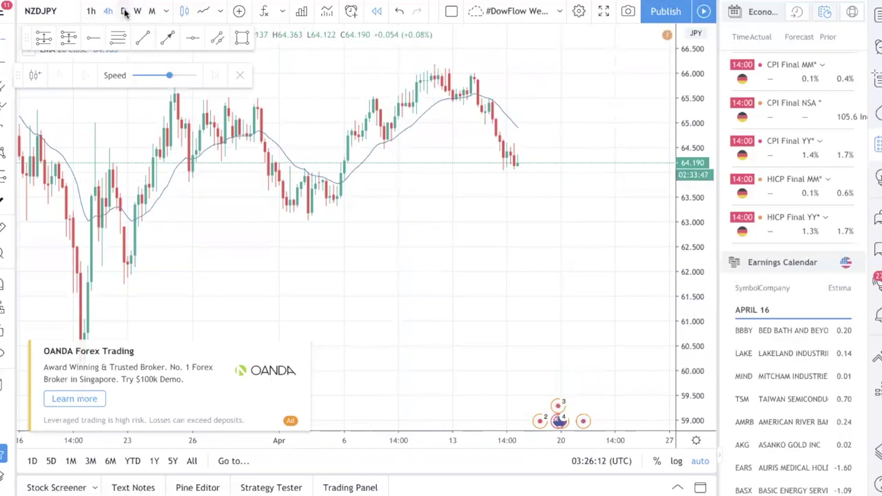
# Switch the chart to the daily time frame and start Bar Replay from the beginning of April 2020
pyautogui.click(124, 12)
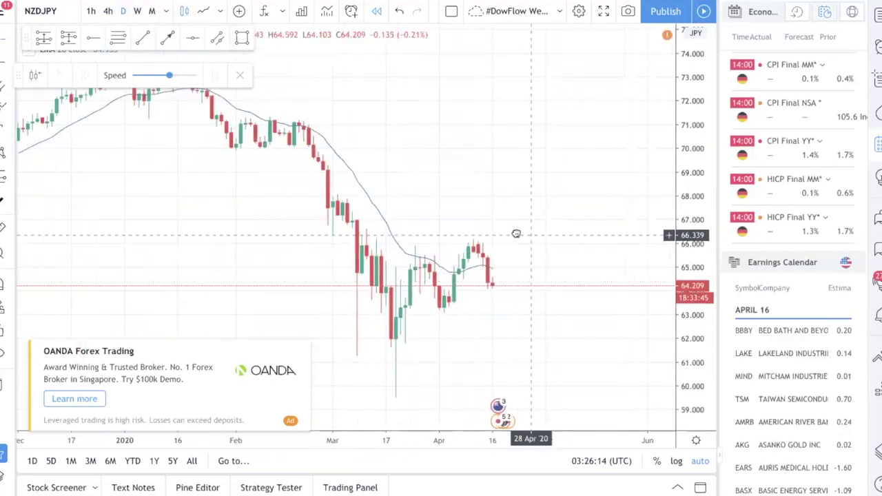
pyautogui.click(377, 12)
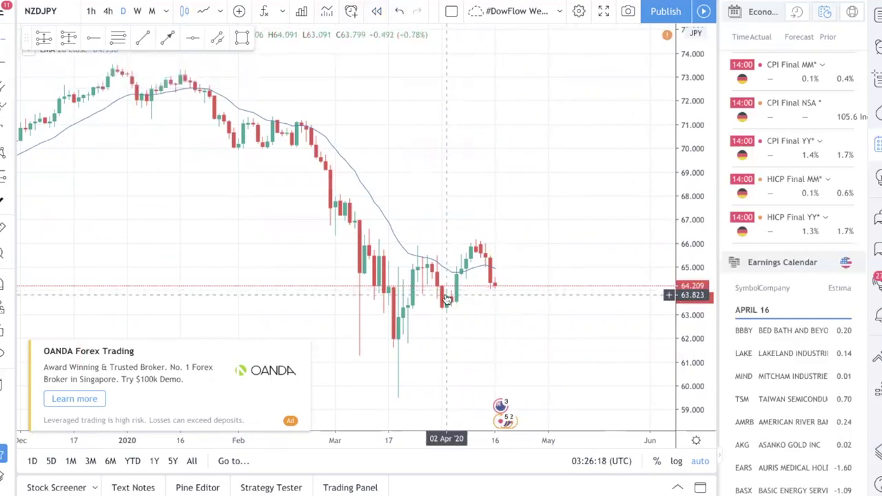
pyautogui.click(376, 12)
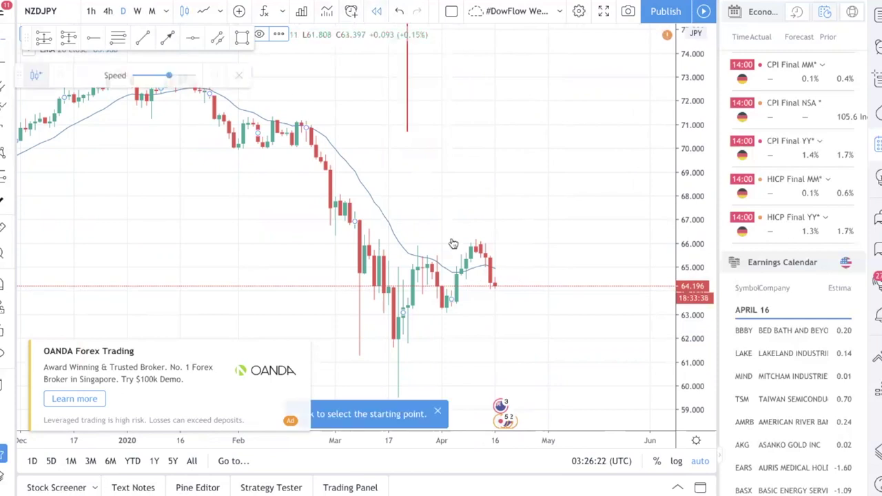
pyautogui.click(447, 275)
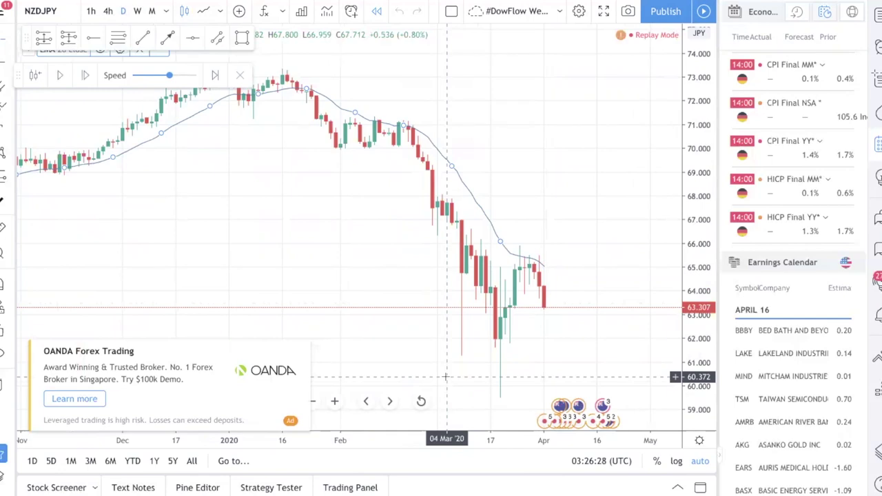
# Dismiss the OANDA advertisement on the chart and shift the replay view slightly forward in time
pyautogui.click(300, 350)
pyautogui.click(310, 348)
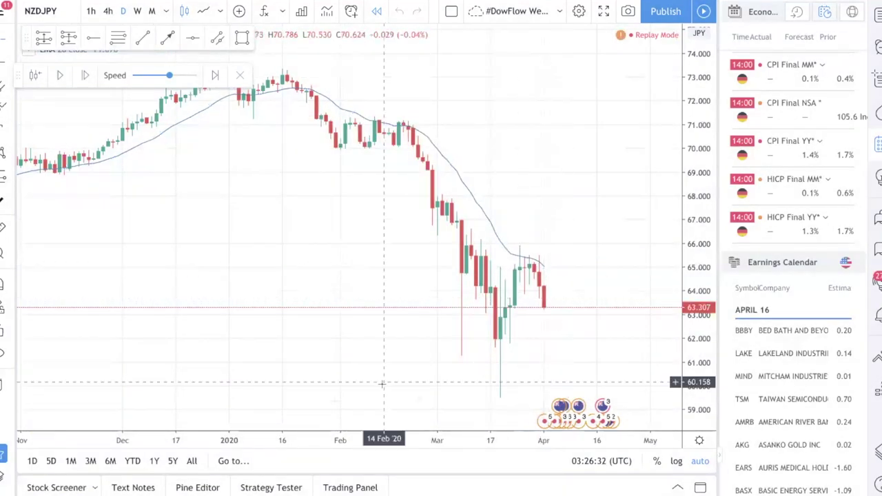
pyautogui.click(389, 402)
pyautogui.click(390, 402)
pyautogui.click(390, 402)
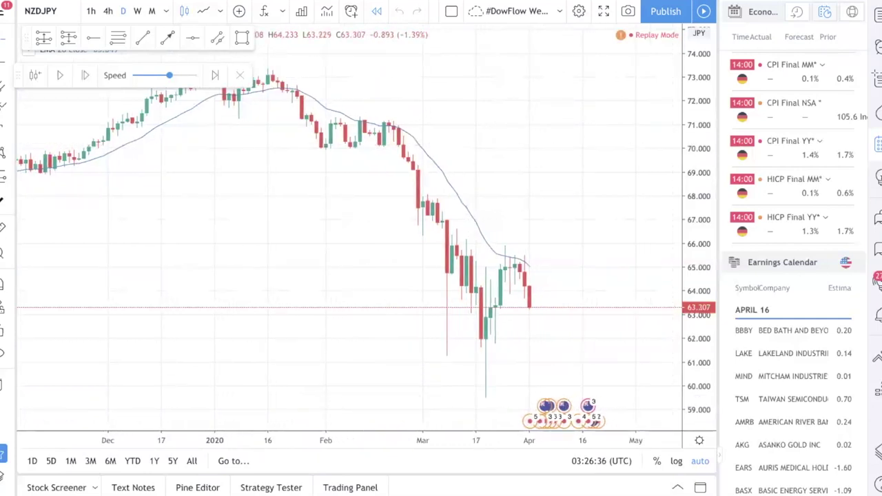
# Revisit the video publishing introduction, close it, and play the bar replay forward from the chosen starting point
pyautogui.click(706, 11)
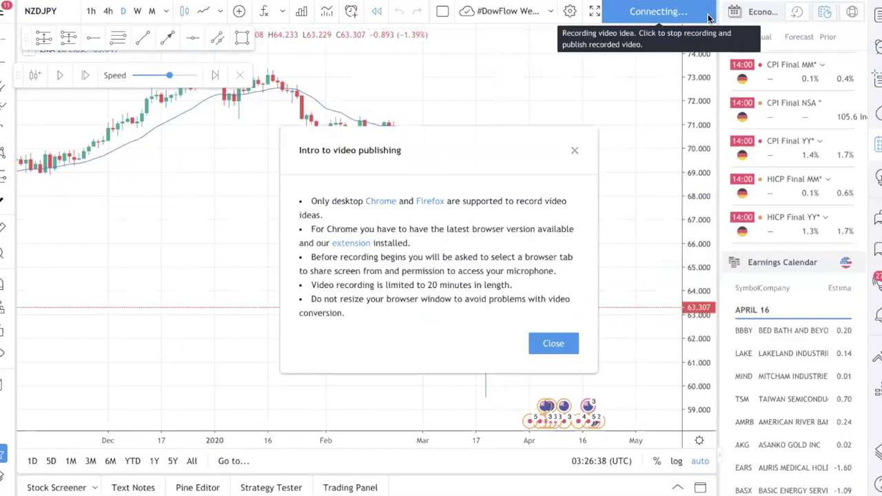
pyautogui.click(574, 150)
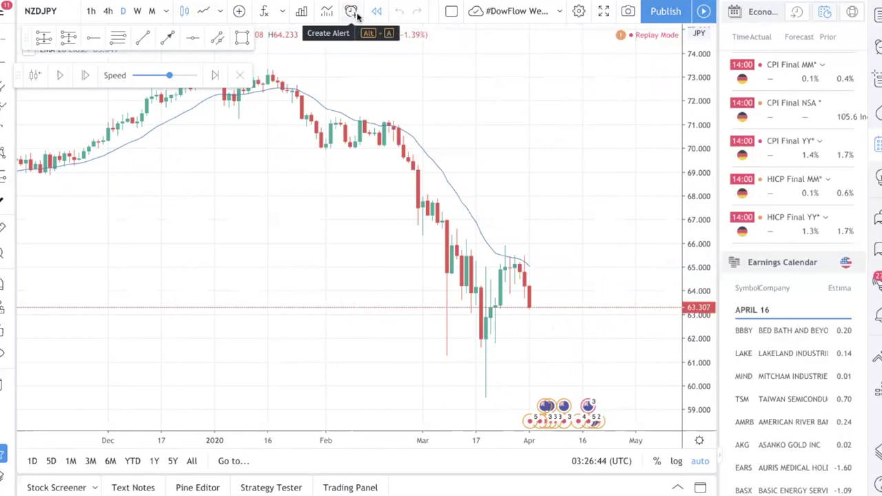
pyautogui.click(61, 76)
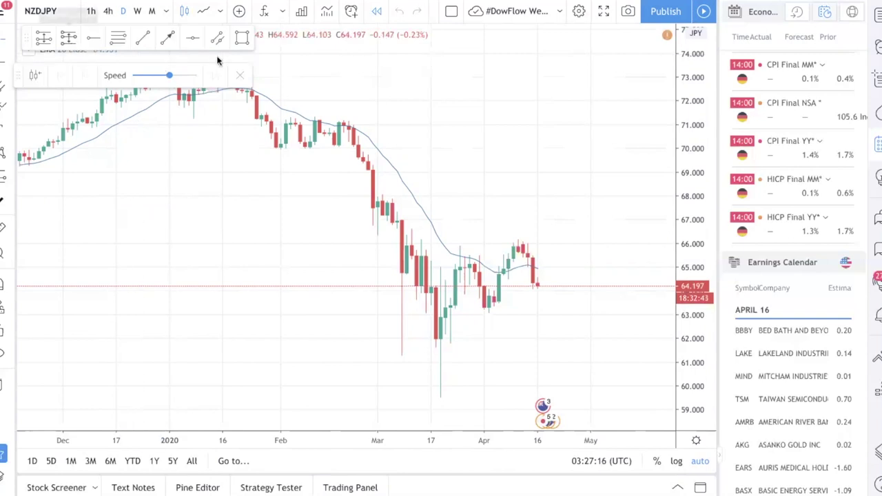
# Show the watchlist and compress the daily chart's time and price scales to display bars from October 2019 onward
pyautogui.click(877, 46)
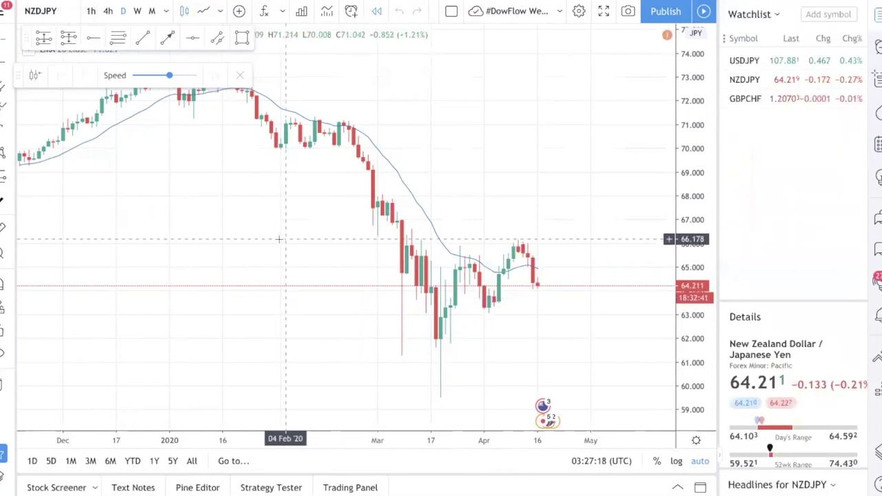
pyautogui.scroll(-3, 278, 239)
pyautogui.moveTo(695, 136); pyautogui.dragTo(696, 222)
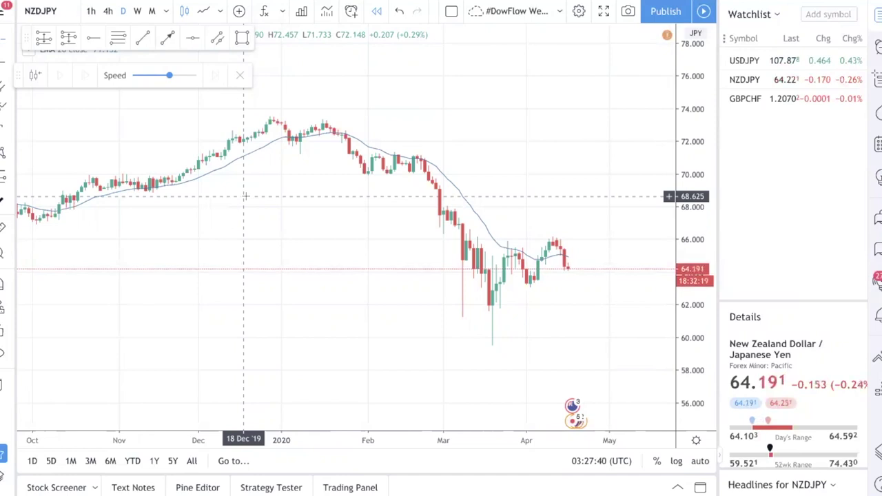
pyautogui.scroll(1, 254, 198)
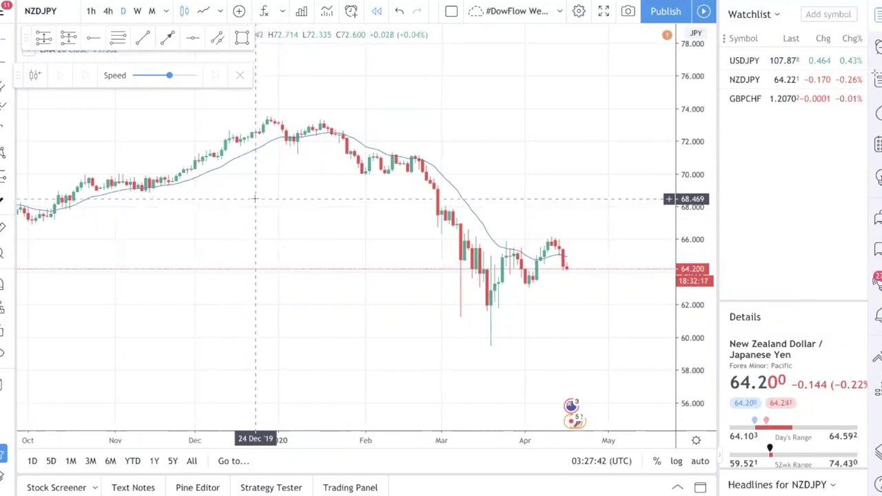